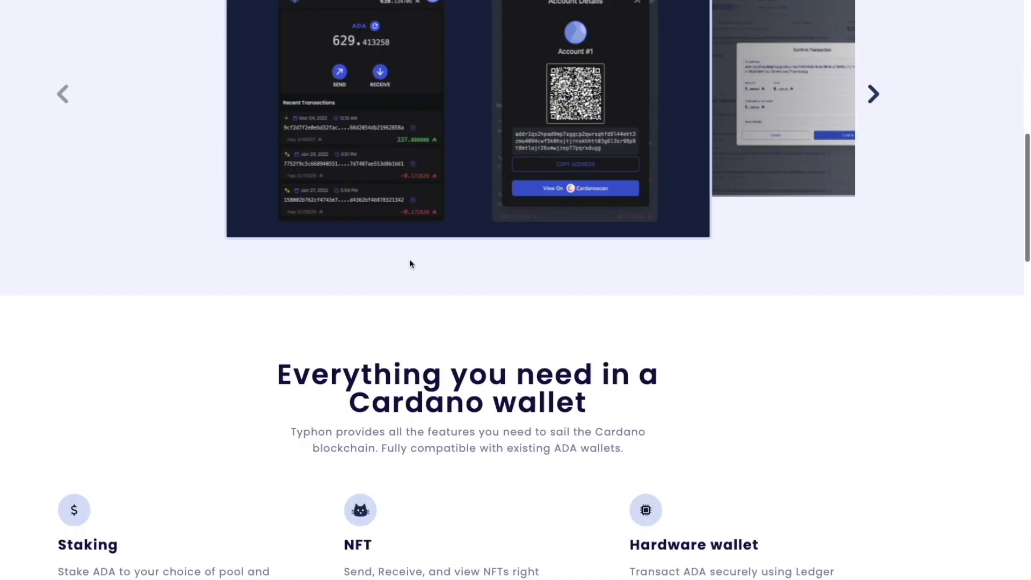
# Scroll the Typhon homepage down to the 'Everything you need in a Cardano wallet' features section
pyautogui.scroll(-1, 409, 259)
# Browse the Staking, NFT and Multi Account features, then choose Download Extension from the top
pyautogui.scroll(-6, 410, 263)
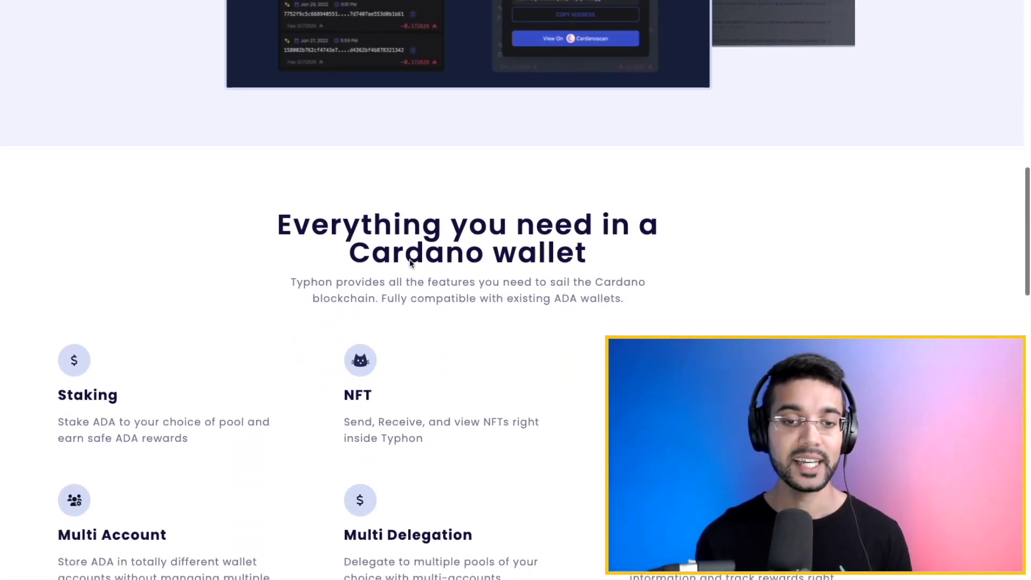
pyautogui.scroll(-1, 409, 260)
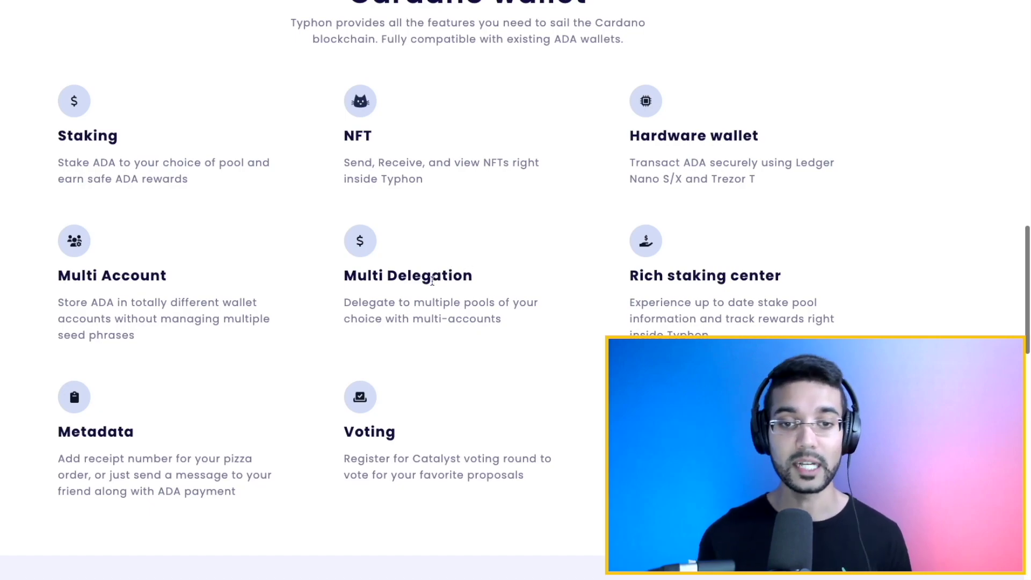
pyautogui.scroll(-1, 432, 280)
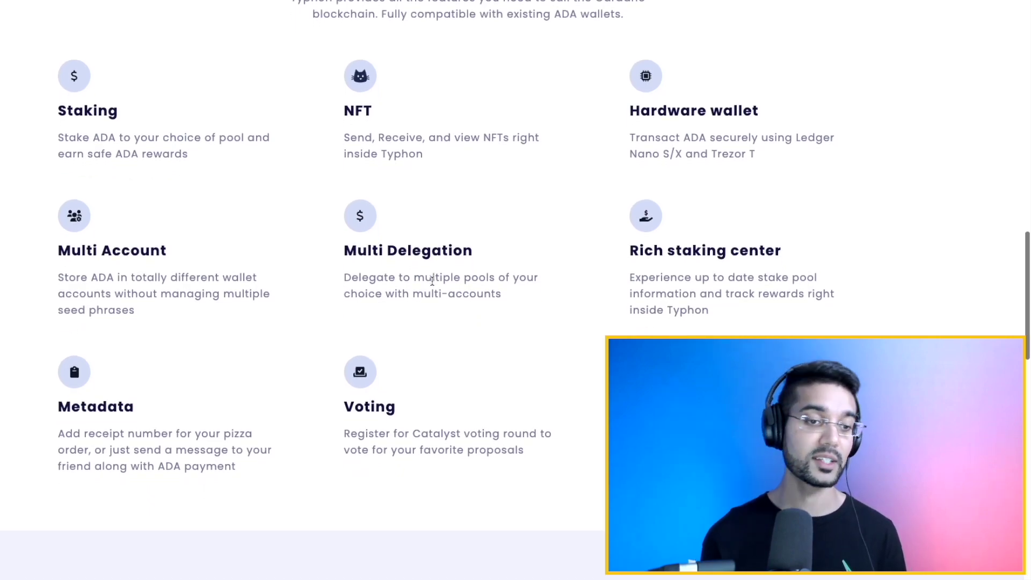
pyautogui.scroll(-1, 432, 281)
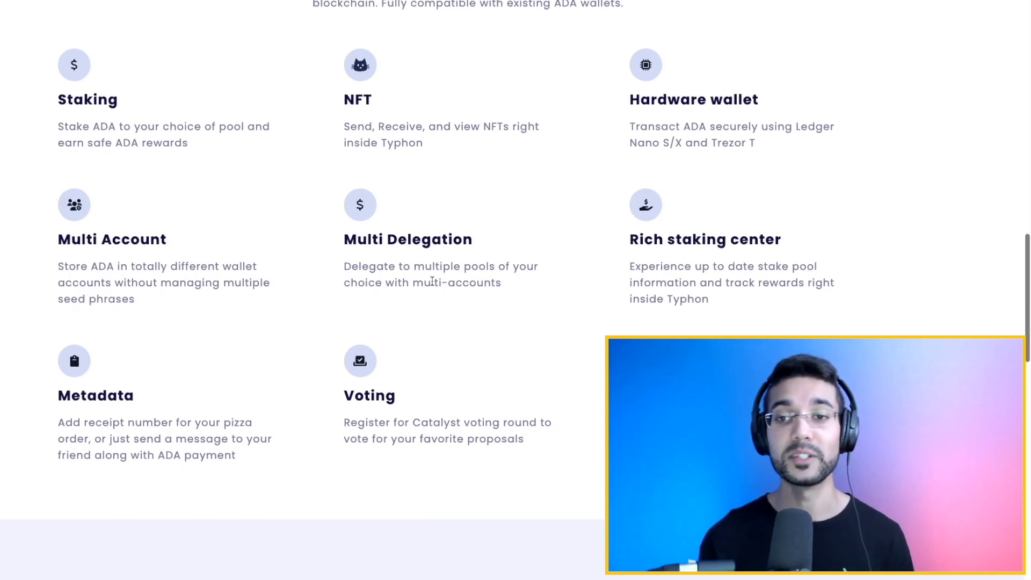
pyautogui.scroll(10, 432, 281)
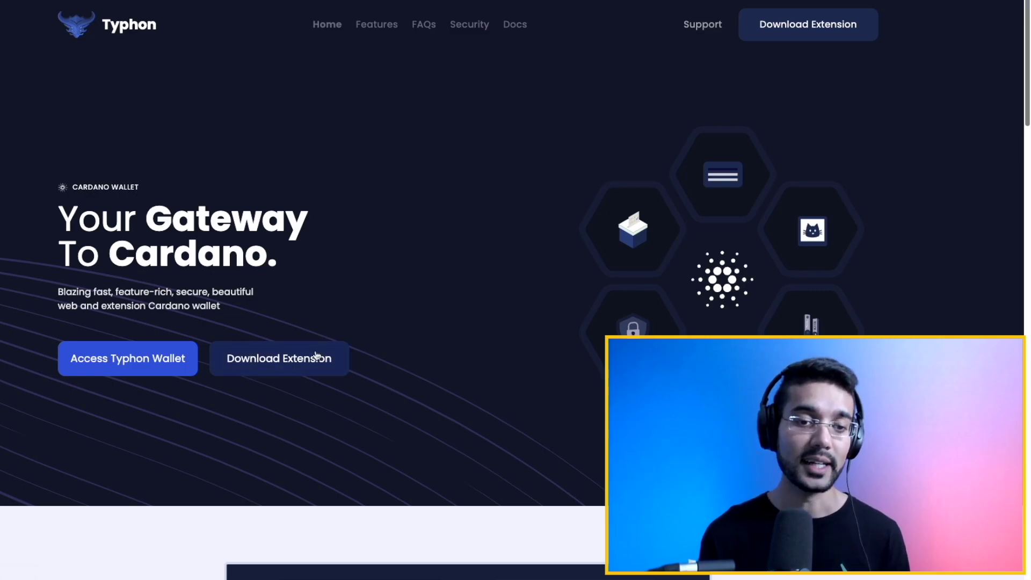
pyautogui.click(320, 357)
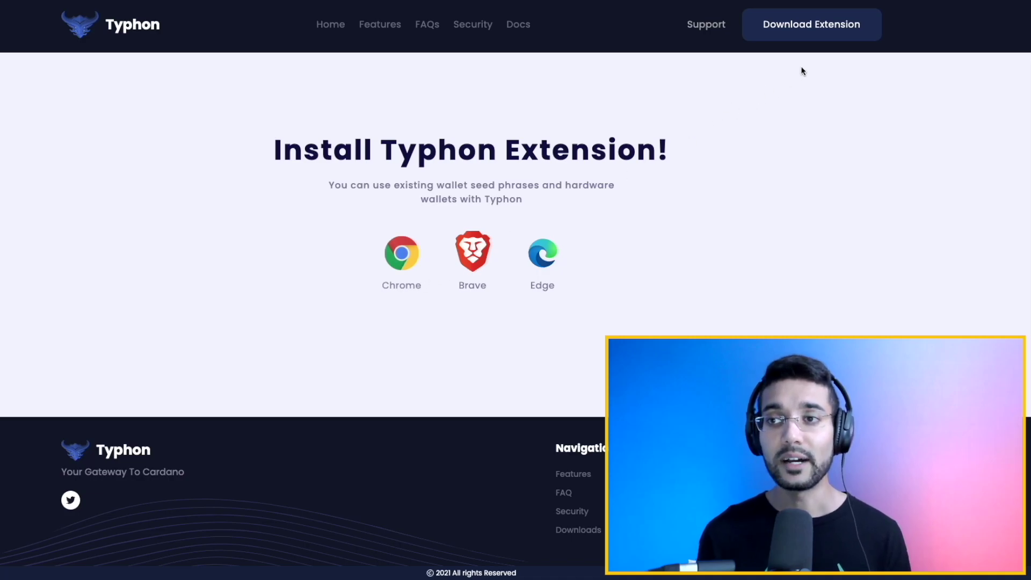
# Install the Chrome version of the Typhon extension and find it in Chrome's extensions list
pyautogui.click(403, 251)
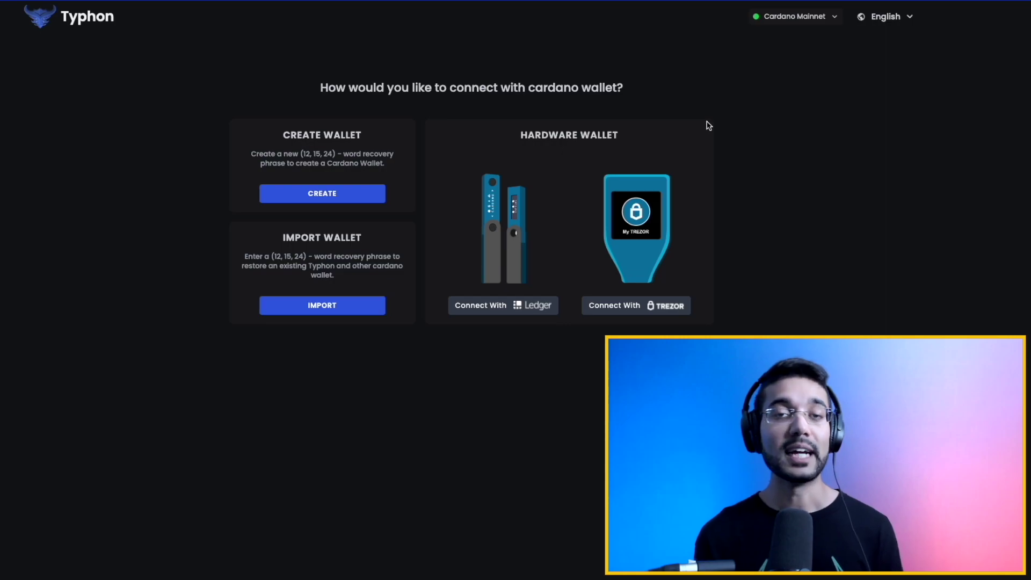
pyautogui.click(969, 5)
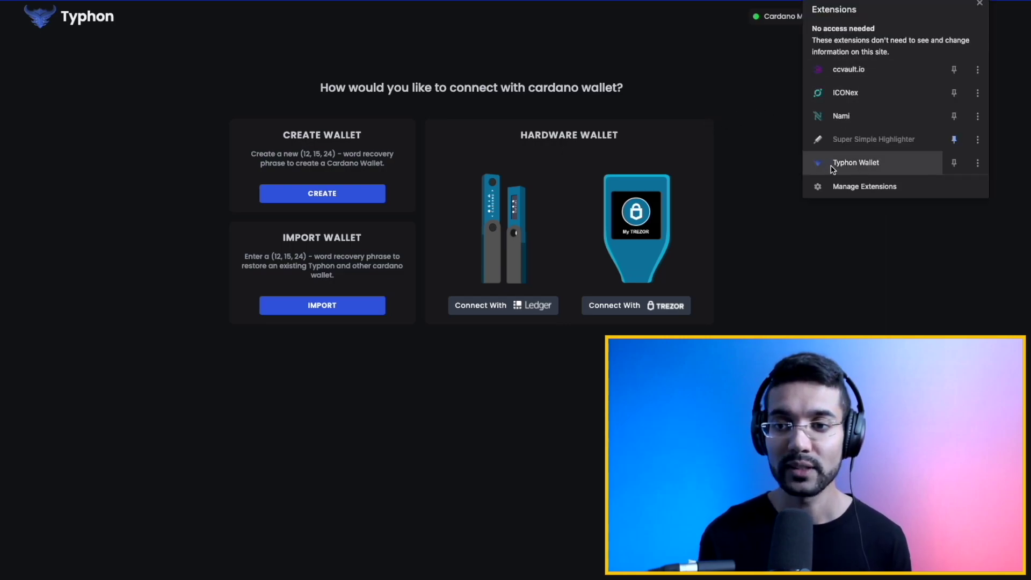
# Dismiss the extensions popup and choose CREATE under Create Wallet
pyautogui.click(770, 189)
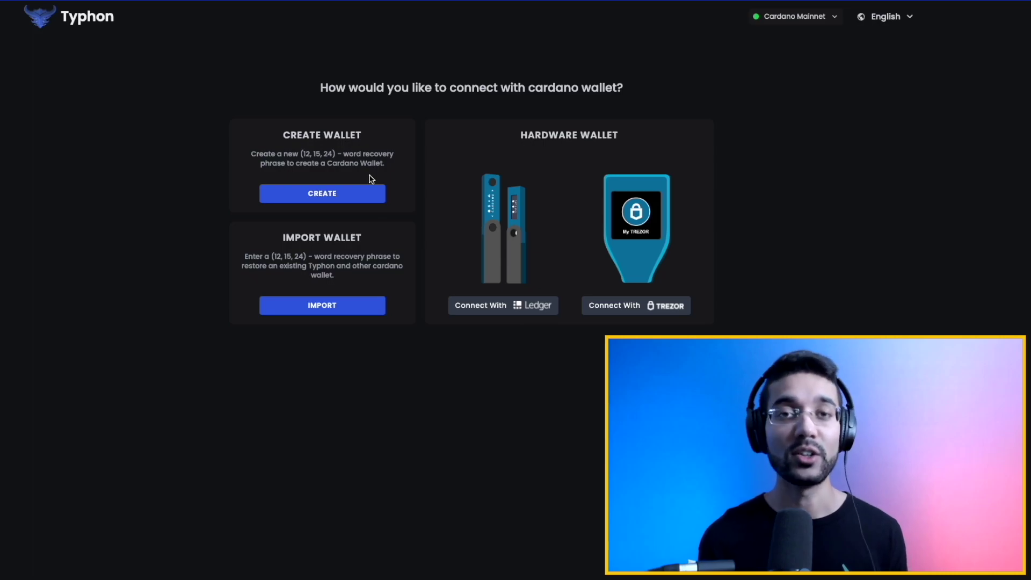
pyautogui.click(332, 200)
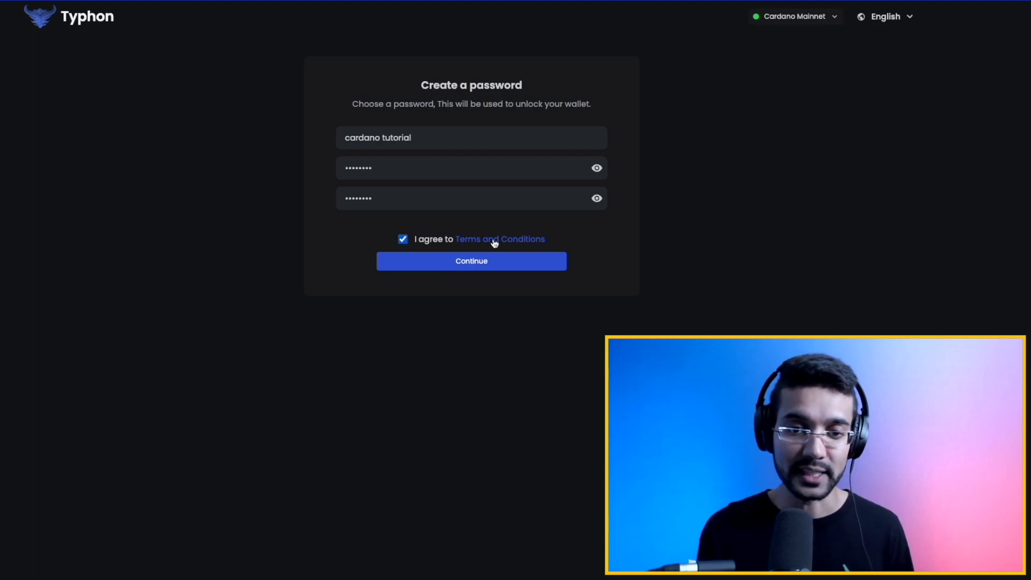
# Submit the 'cardano tutorial' wallet name, password and accepted terms to generate seed words
pyautogui.click(471, 266)
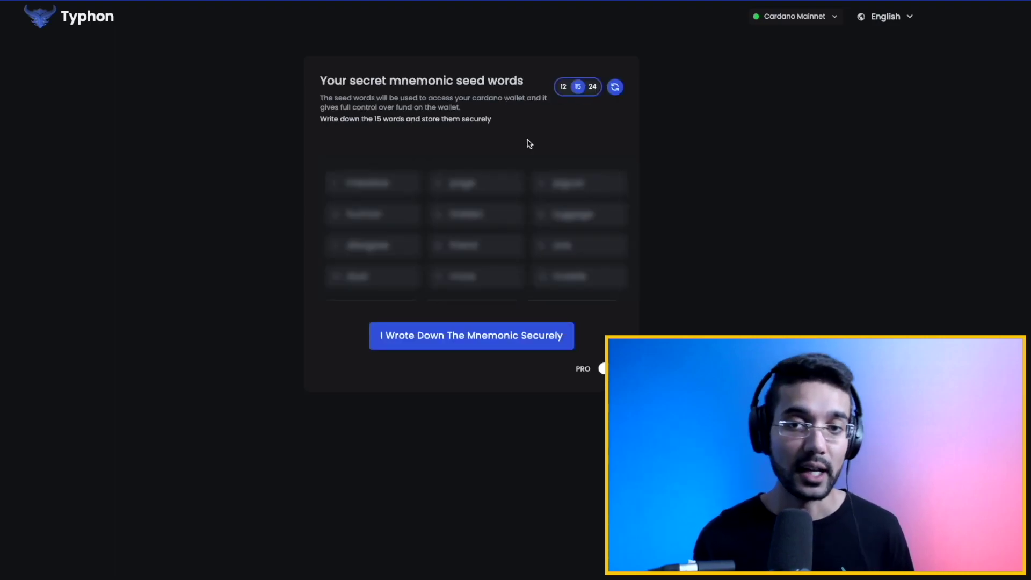
# Try the 12, 15 and 24-word seed phrase lengths, ending on 12 words
pyautogui.click(563, 87)
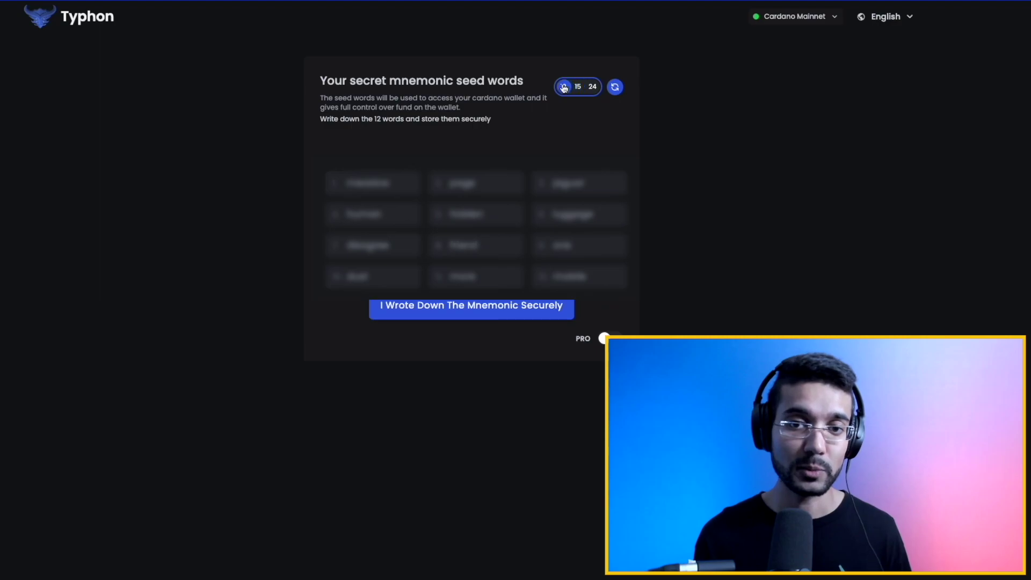
pyautogui.click(577, 88)
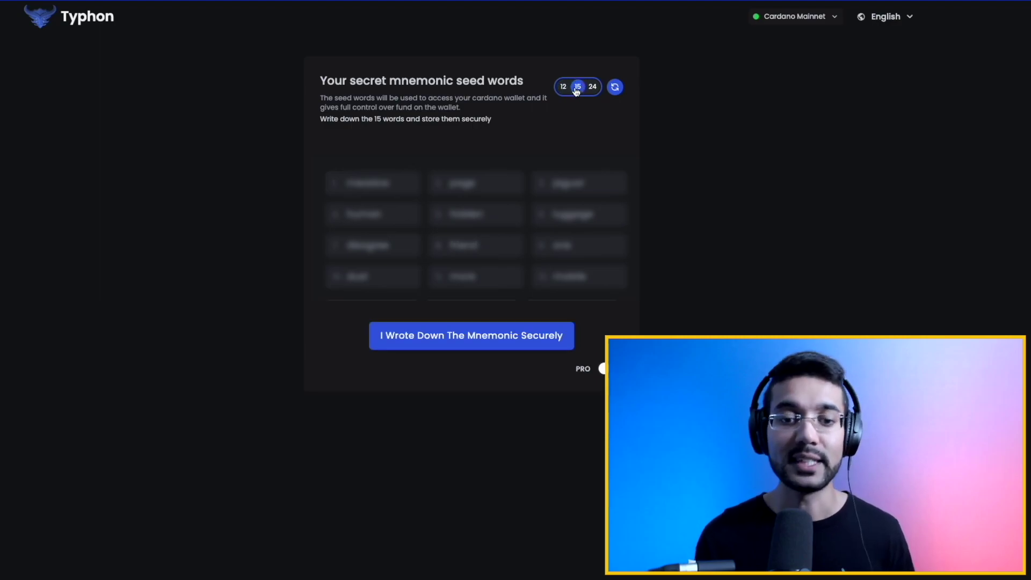
pyautogui.click(591, 87)
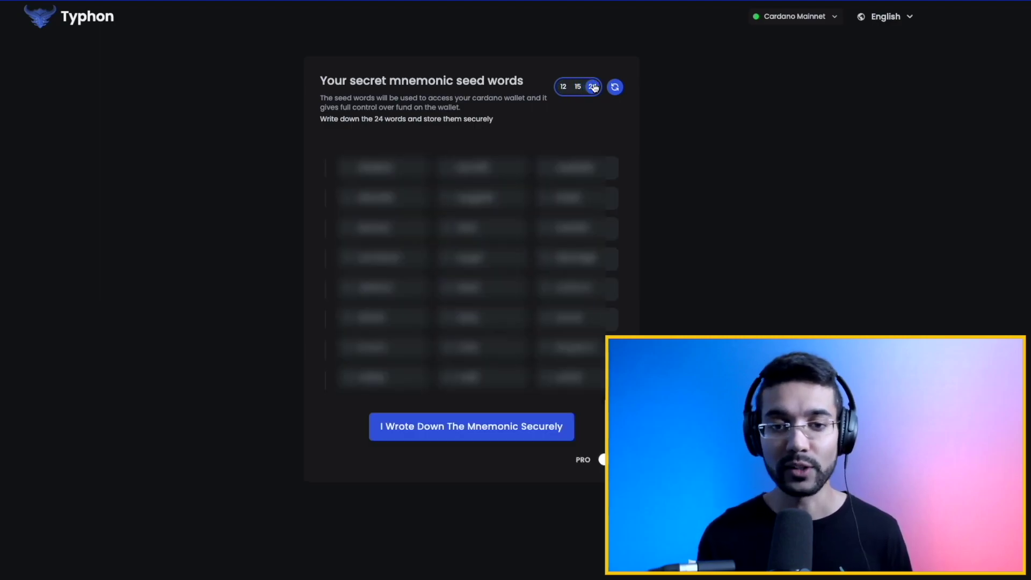
pyautogui.click(564, 94)
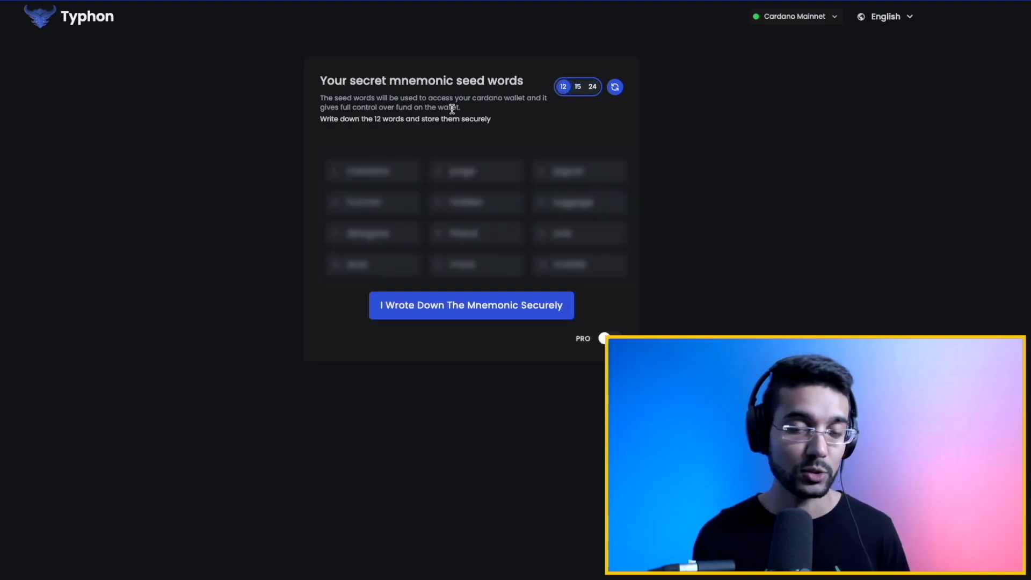
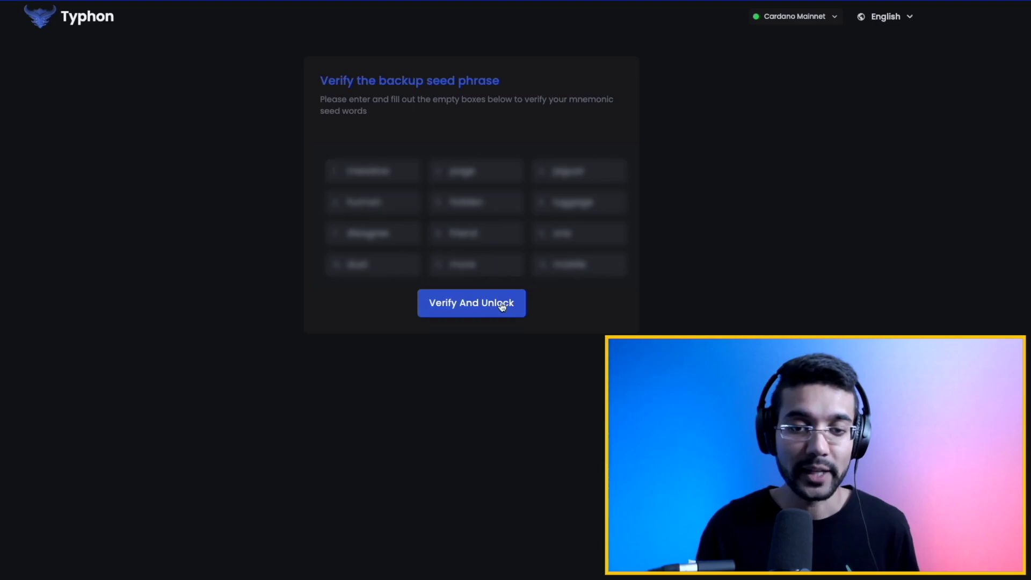
# Verify the backup seed phrase and create the wallet as an HD Wallet
pyautogui.click(480, 312)
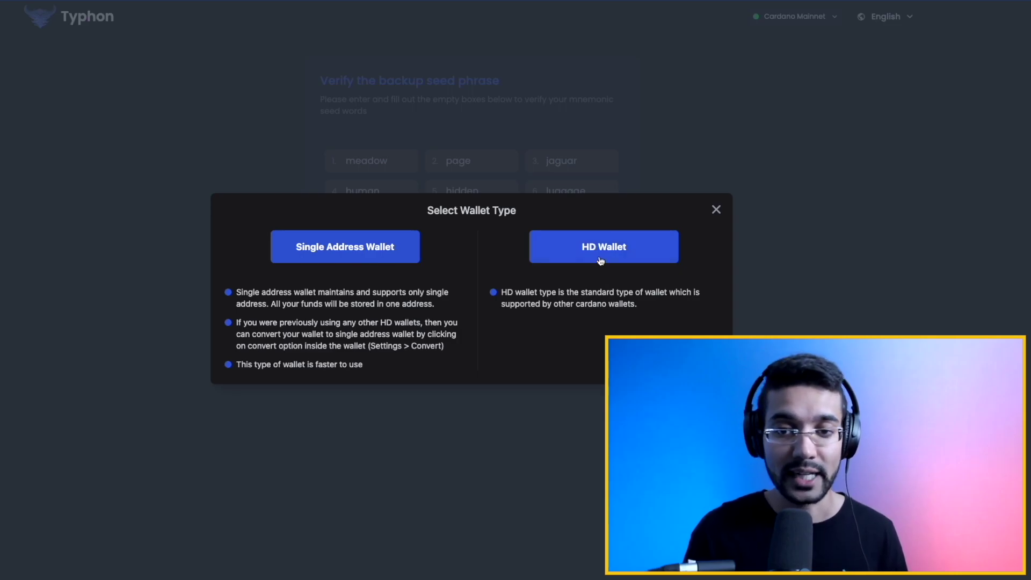
pyautogui.click(601, 260)
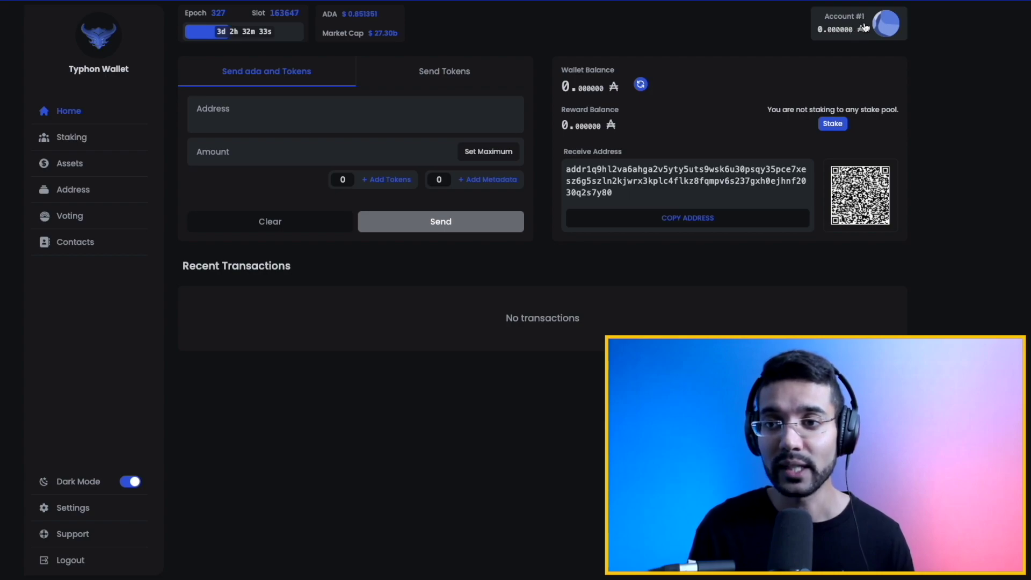
# Open the account dropdown from the Account #1 header box
pyautogui.click(867, 27)
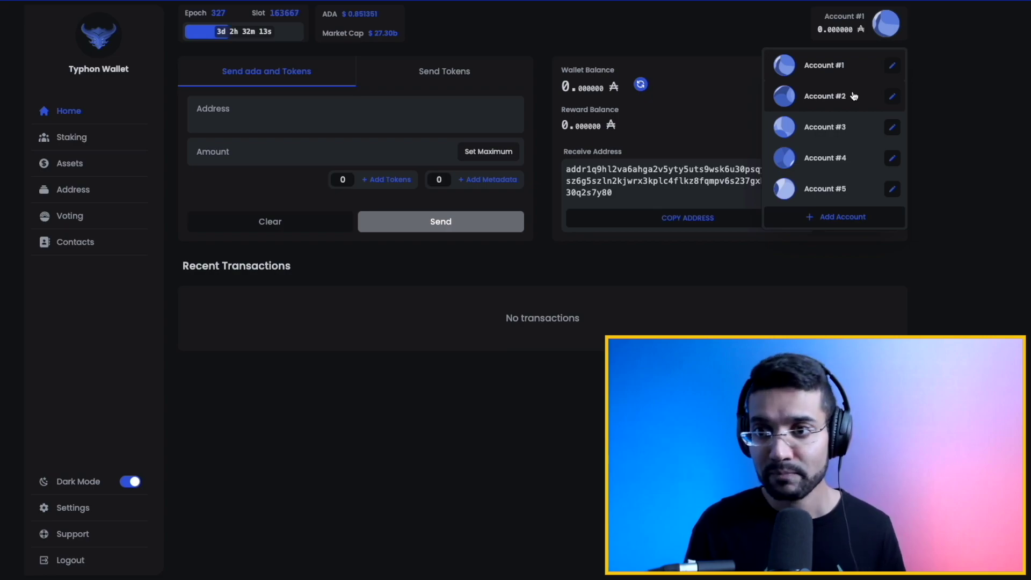
# Rename Account #1 to 'test' and reopen the account list to confirm the new label
pyautogui.click(891, 73)
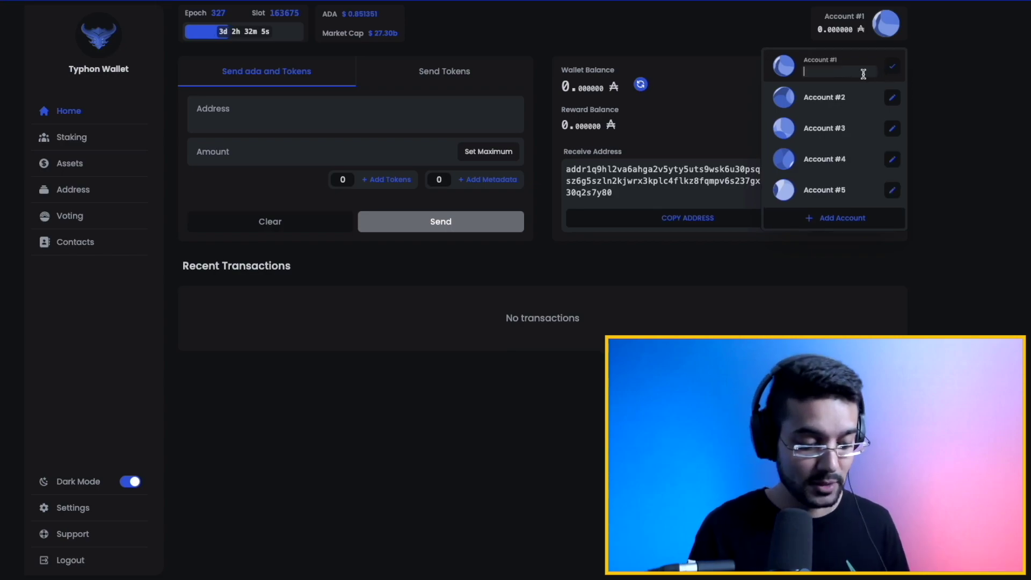
pyautogui.write('test')
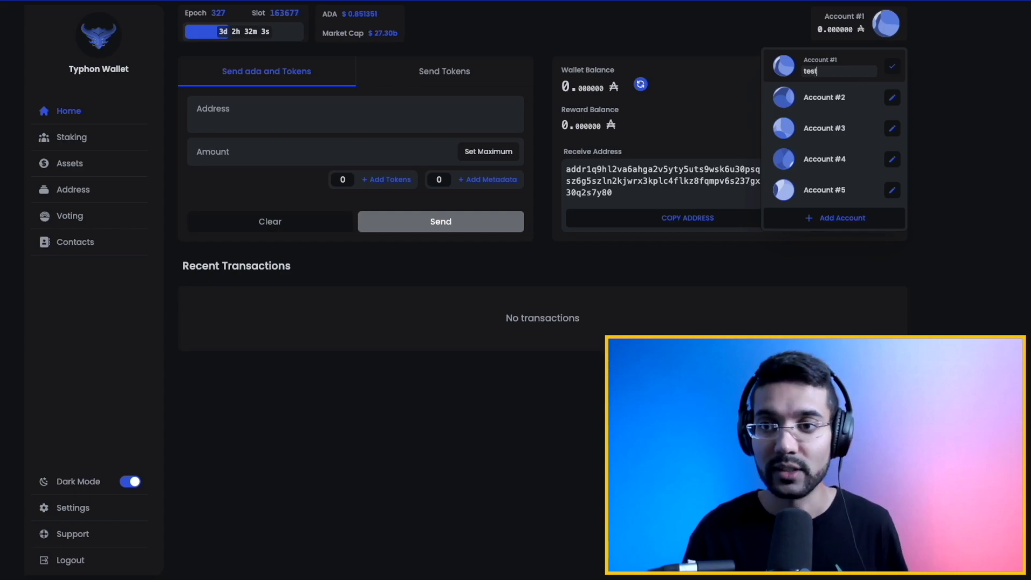
pyautogui.press('Return')
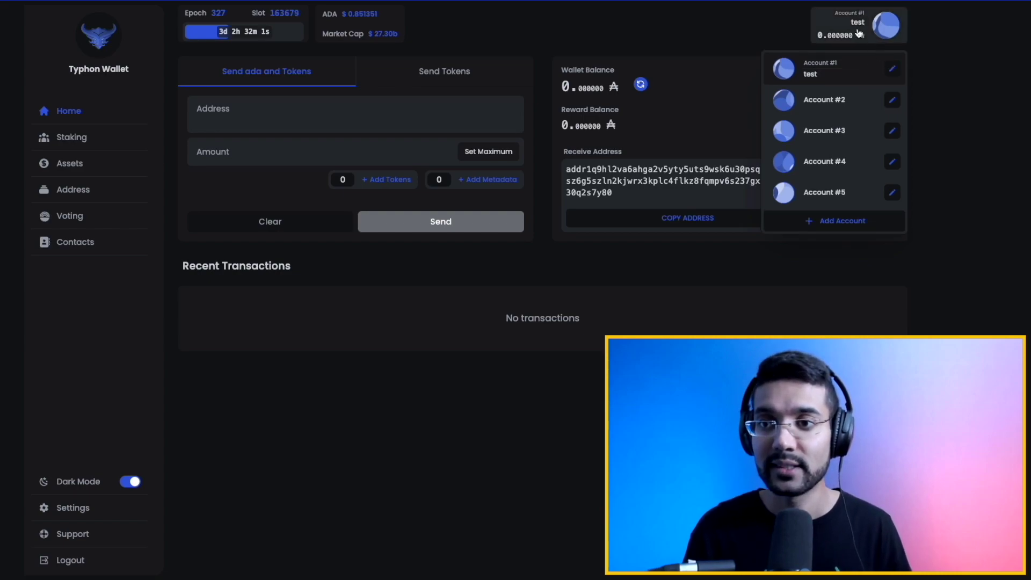
pyautogui.click(944, 52)
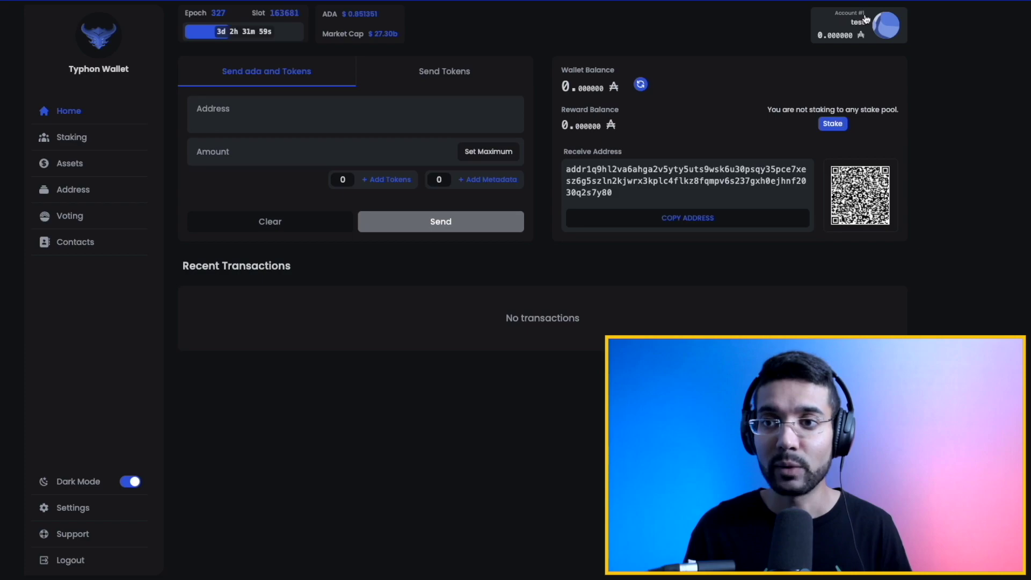
pyautogui.click(866, 30)
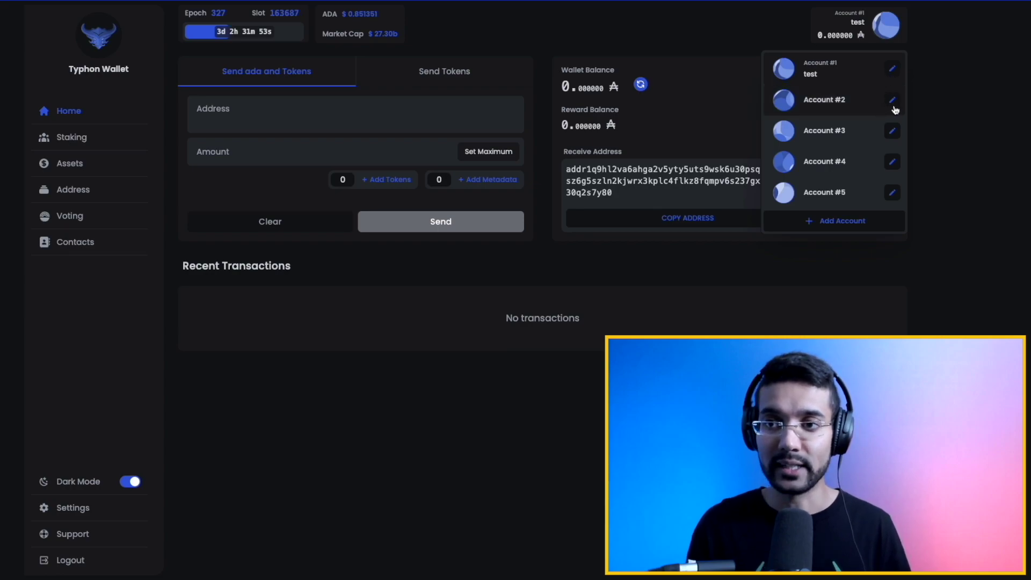
pyautogui.click(655, 22)
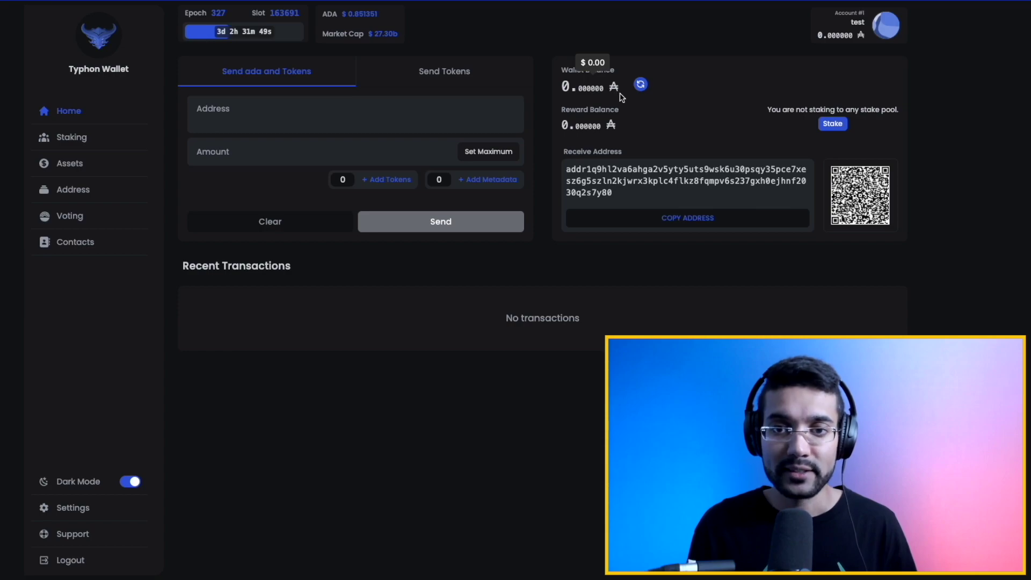
# Wait for the incoming 15 ADA transaction to appear under Recent Transactions
pyautogui.moveTo(568, 120)
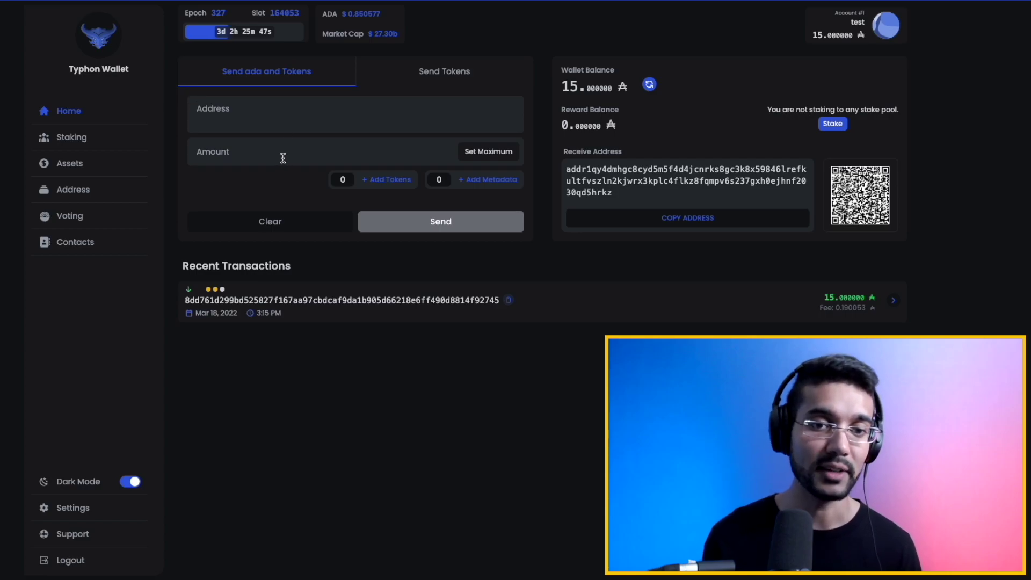
pyautogui.click(396, 185)
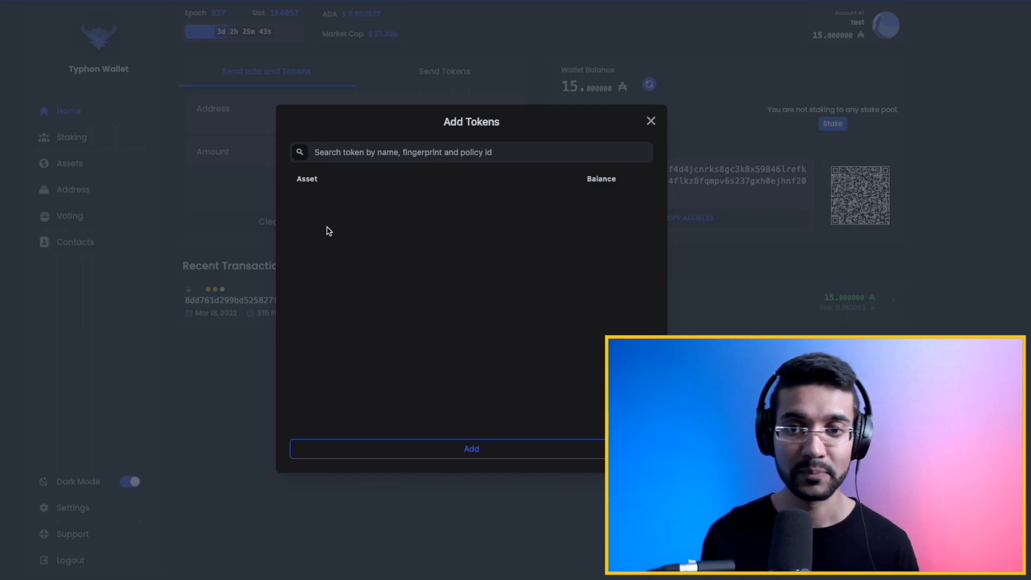
pyautogui.click(649, 121)
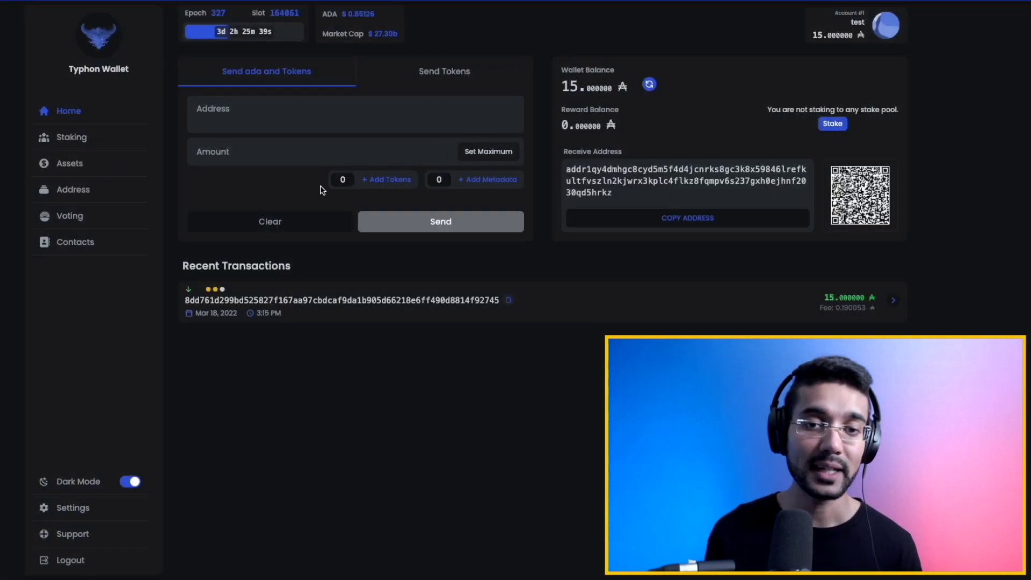
pyautogui.click(470, 186)
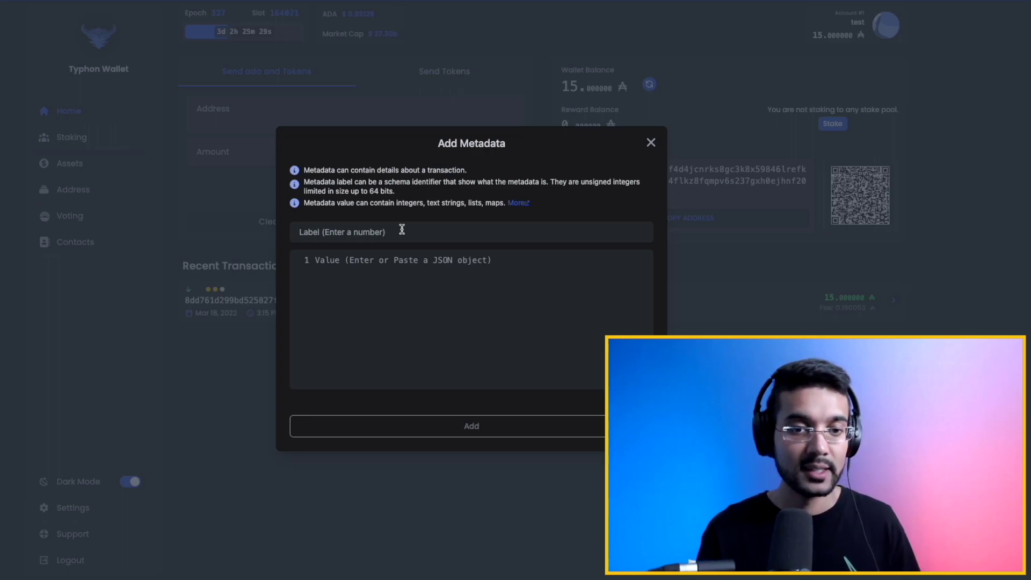
pyautogui.click(402, 230)
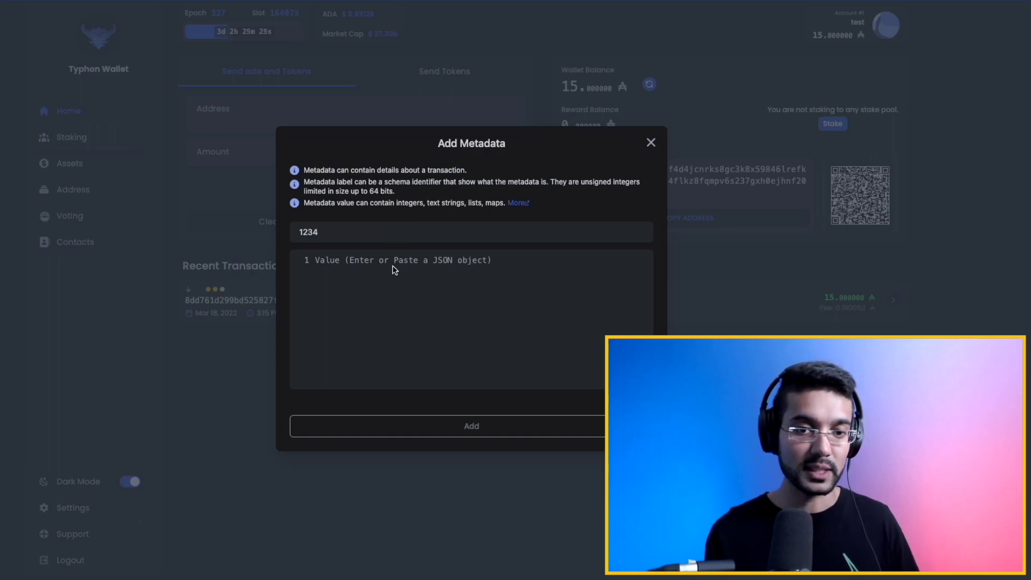
pyautogui.click(393, 260)
pyautogui.write('h')
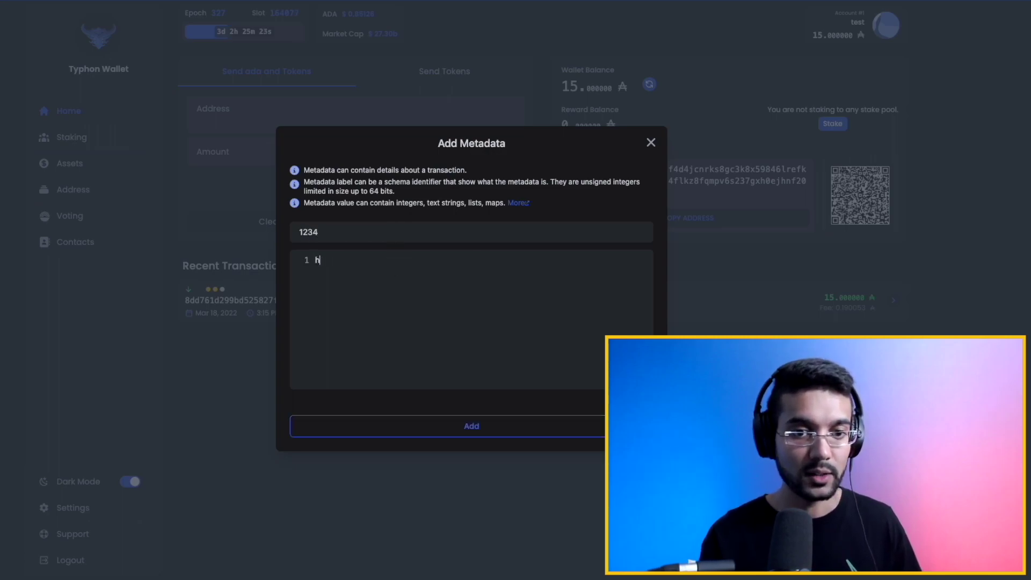
pyautogui.write('ello world')
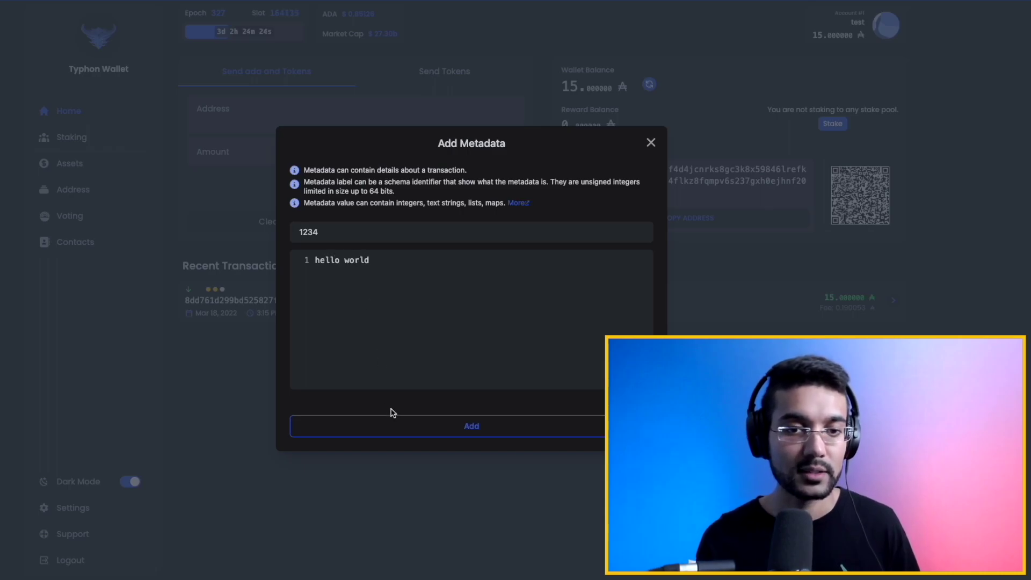
pyautogui.click(393, 417)
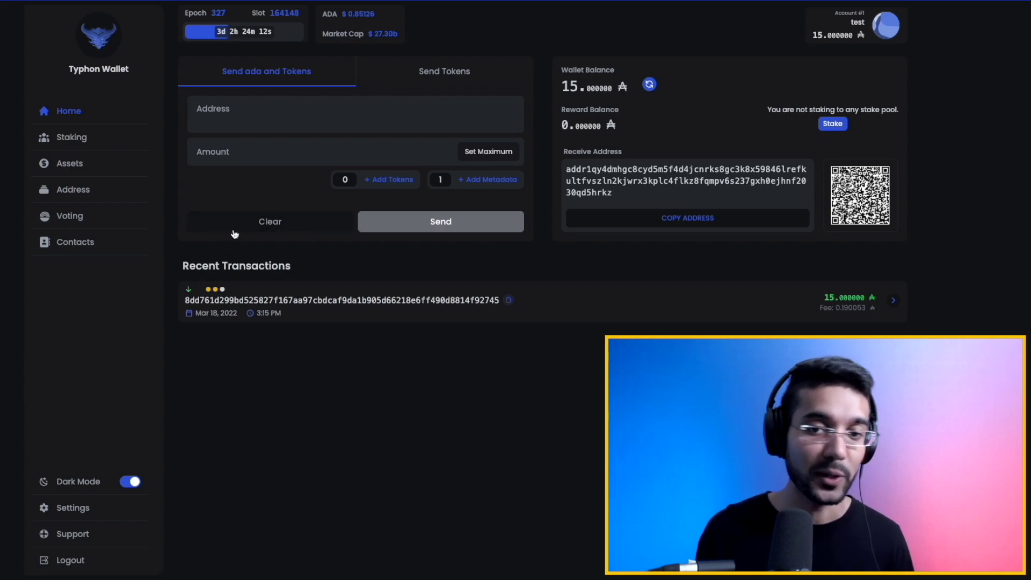
pyautogui.click(232, 231)
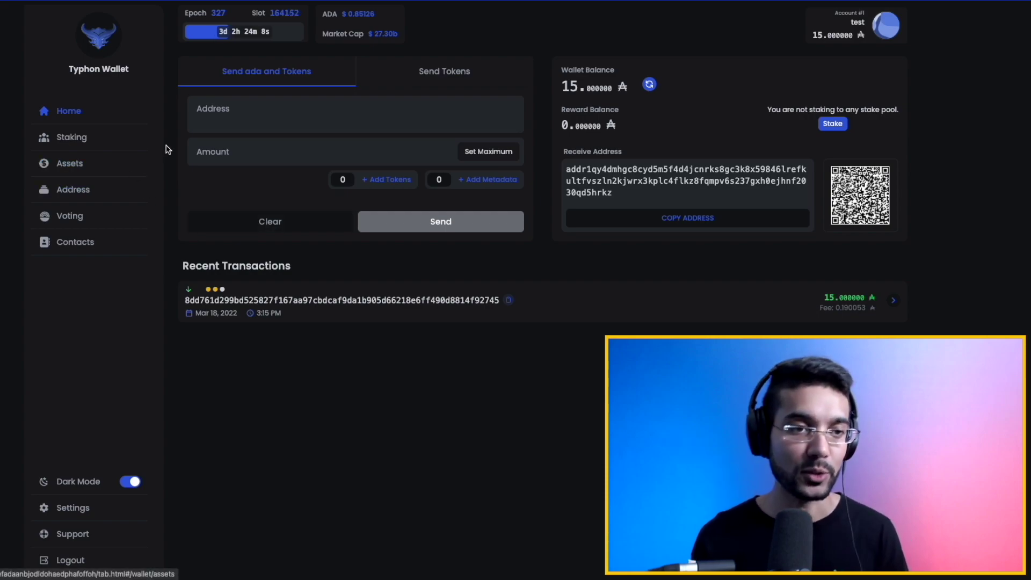
# On the Staking page, start pool selection, browse the pool list, and search for 'kaizen'
pyautogui.click(129, 147)
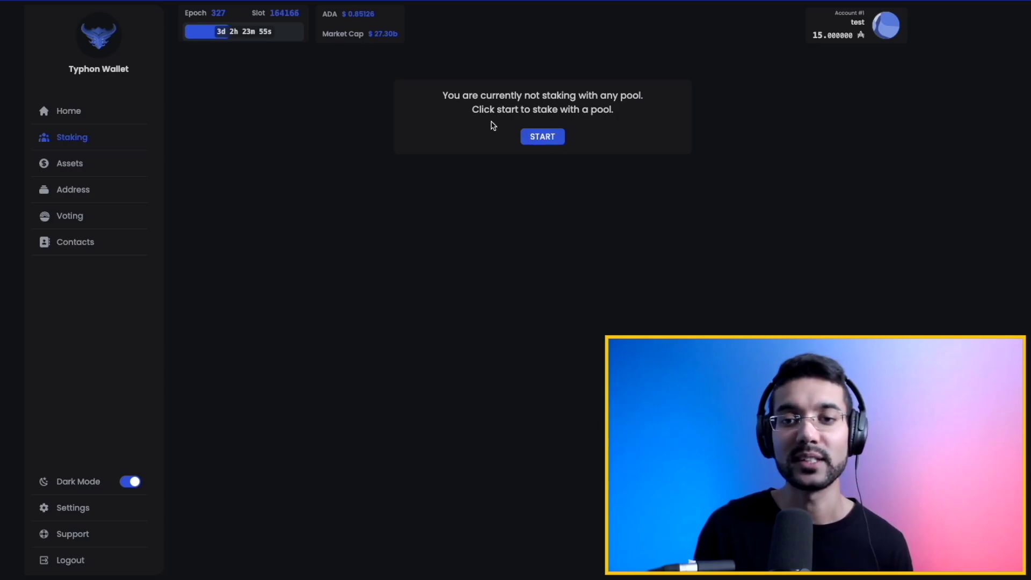
pyautogui.click(543, 138)
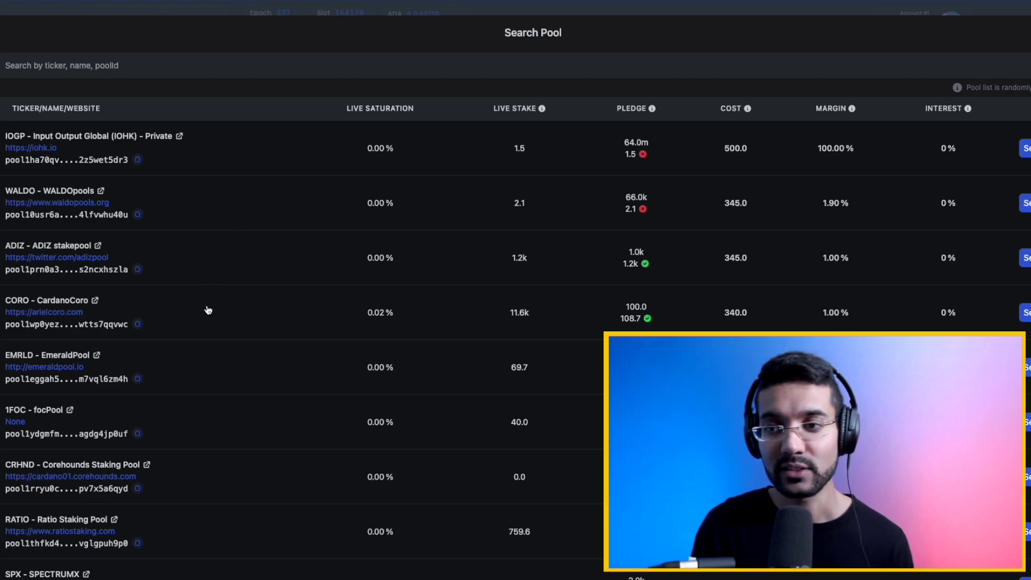
pyautogui.scroll(-3, 208, 310)
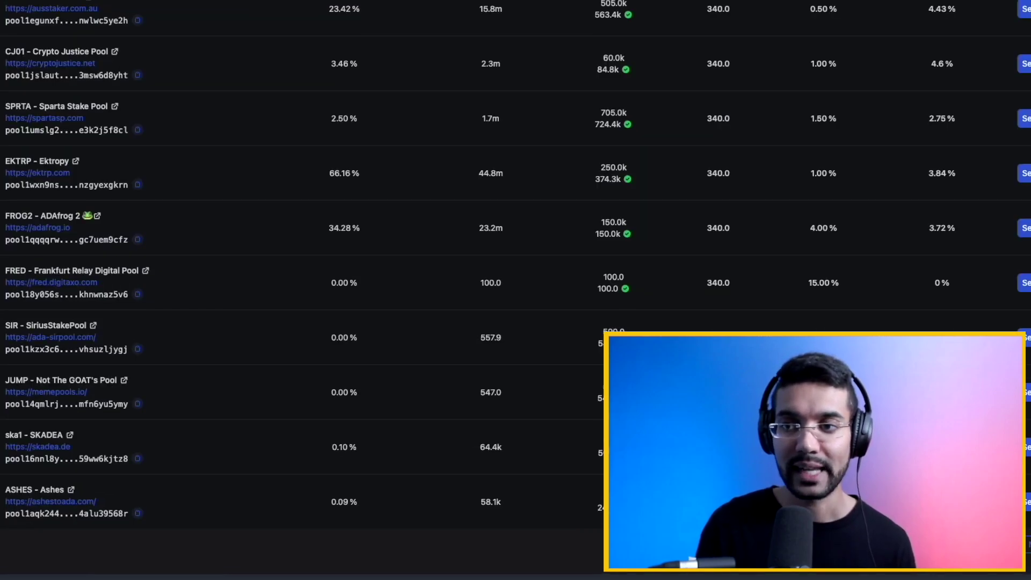
pyautogui.scroll(3, 300, 290)
pyautogui.scroll(-3, 301, 290)
pyautogui.scroll(3, 301, 290)
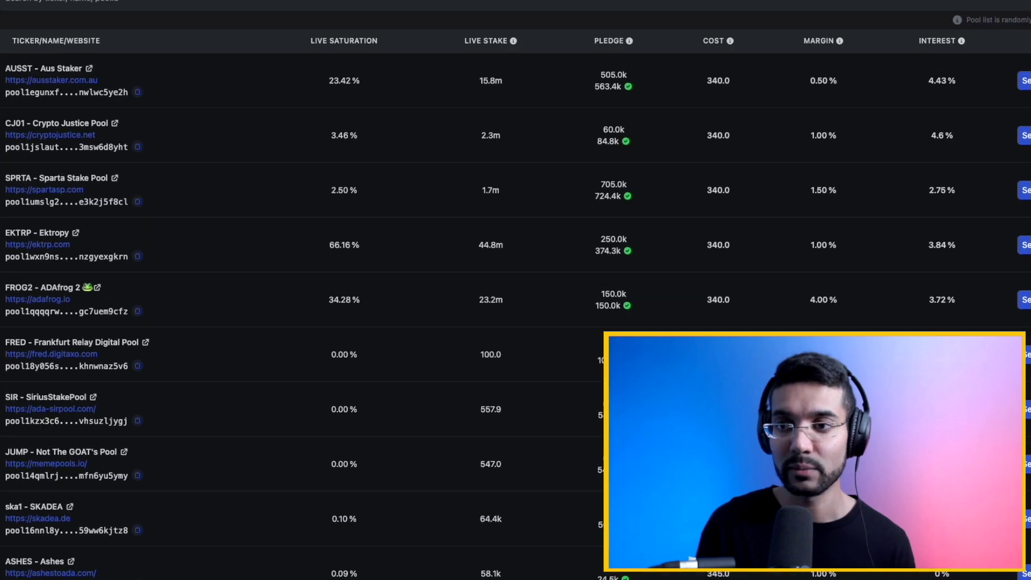
pyautogui.scroll(-3, 301, 290)
pyautogui.scroll(2, 301, 290)
pyautogui.scroll(-2, 301, 290)
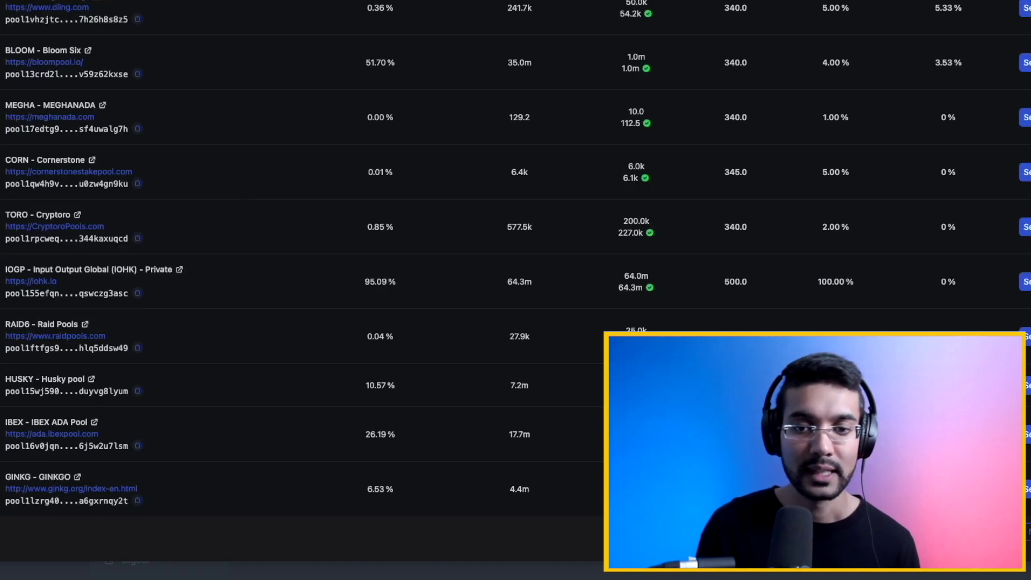
pyautogui.scroll(3, 301, 290)
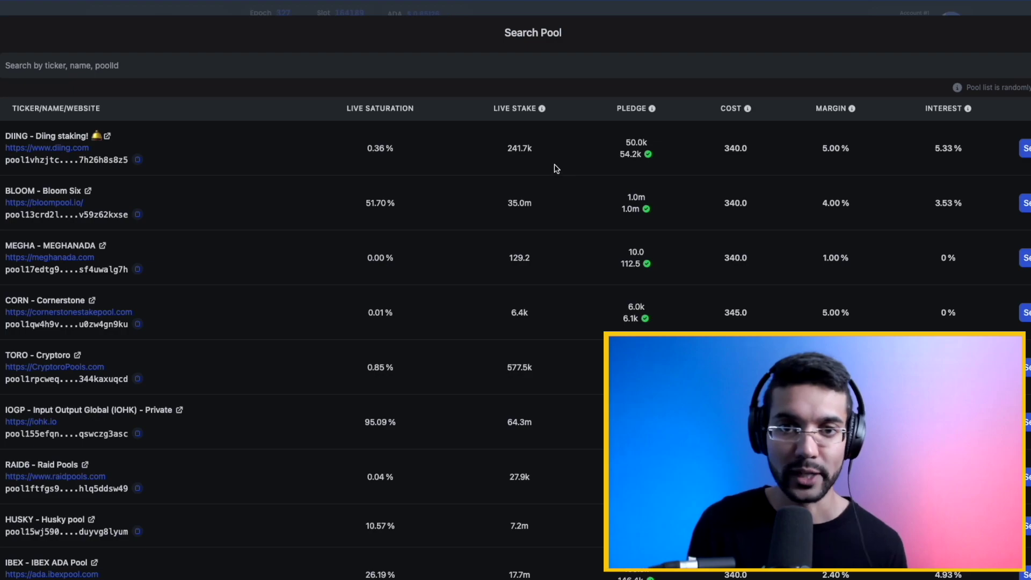
pyautogui.click(556, 73)
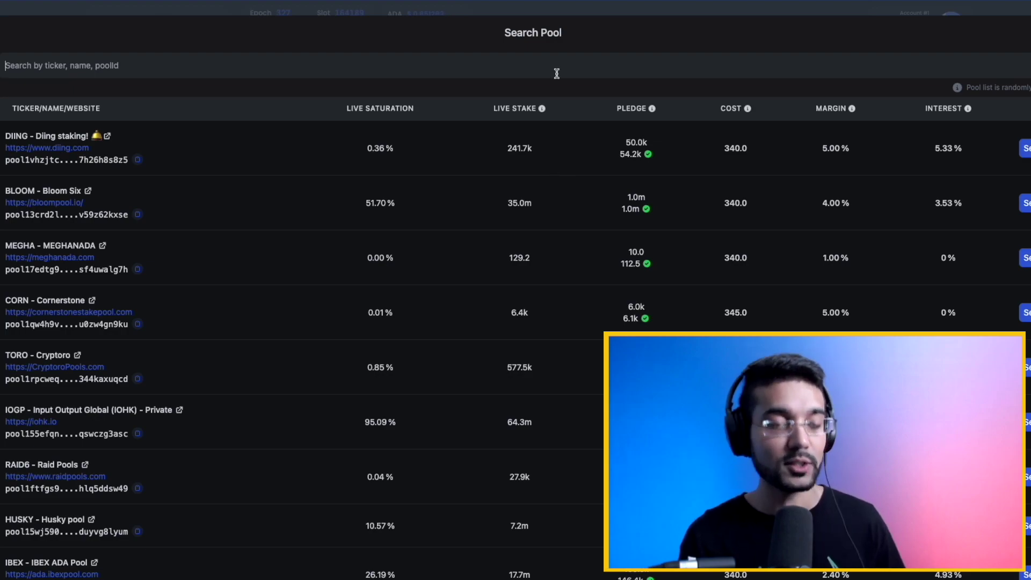
pyautogui.write('kaizen')
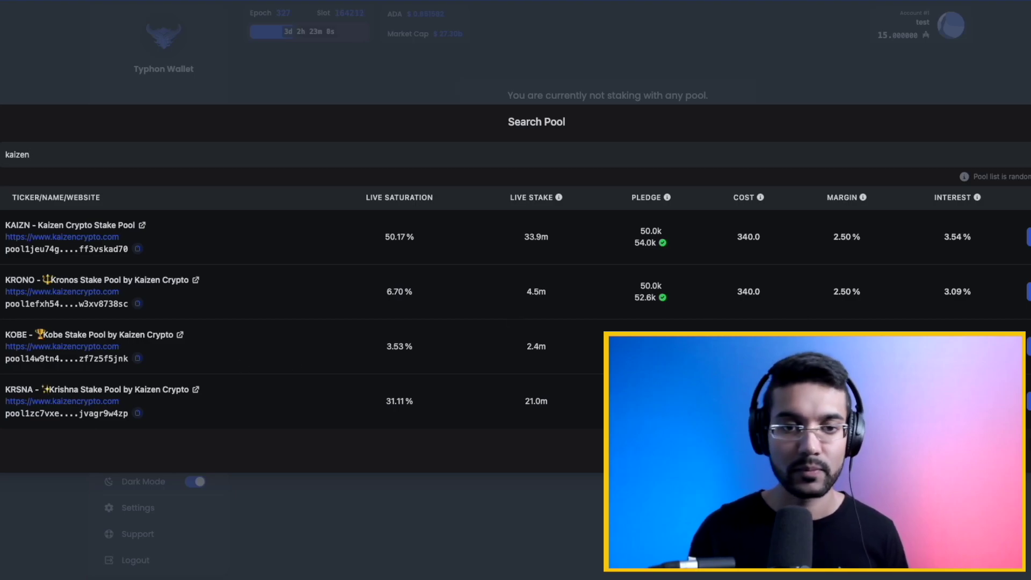
# Delegate to the KOBE pool, submit the transaction, and close the submitted notice
pyautogui.click(1028, 347)
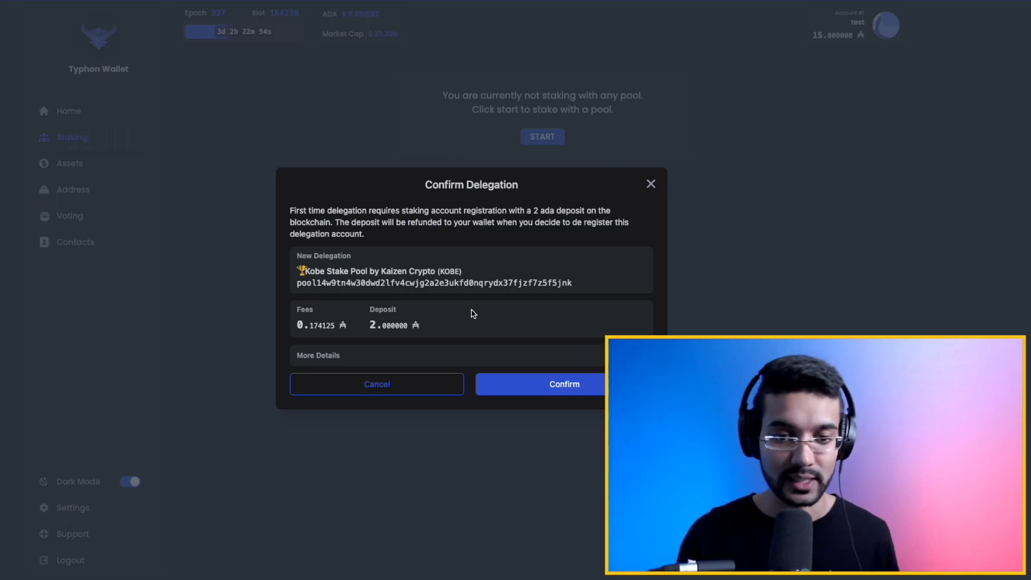
pyautogui.click(532, 393)
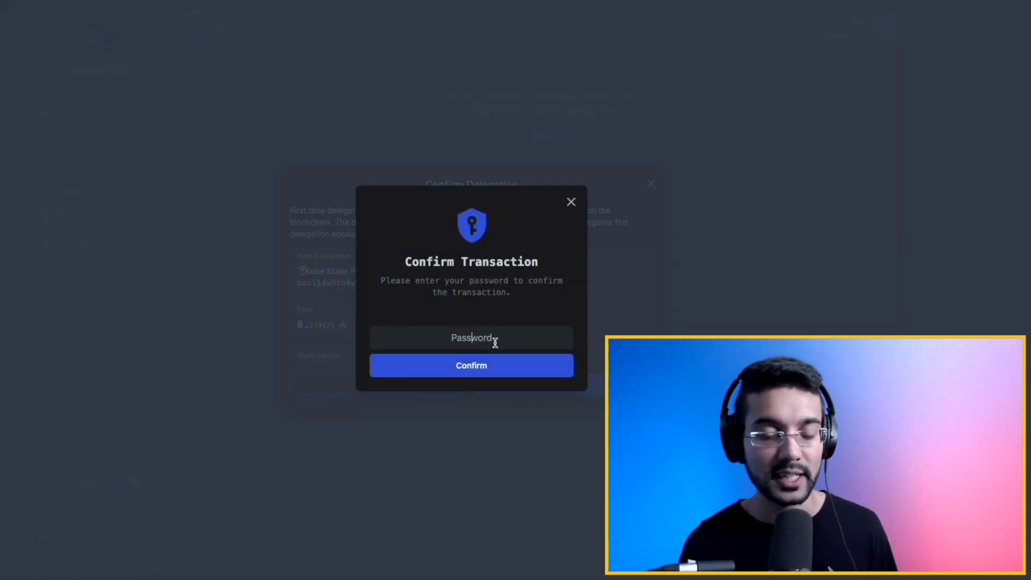
pyautogui.press('Return')
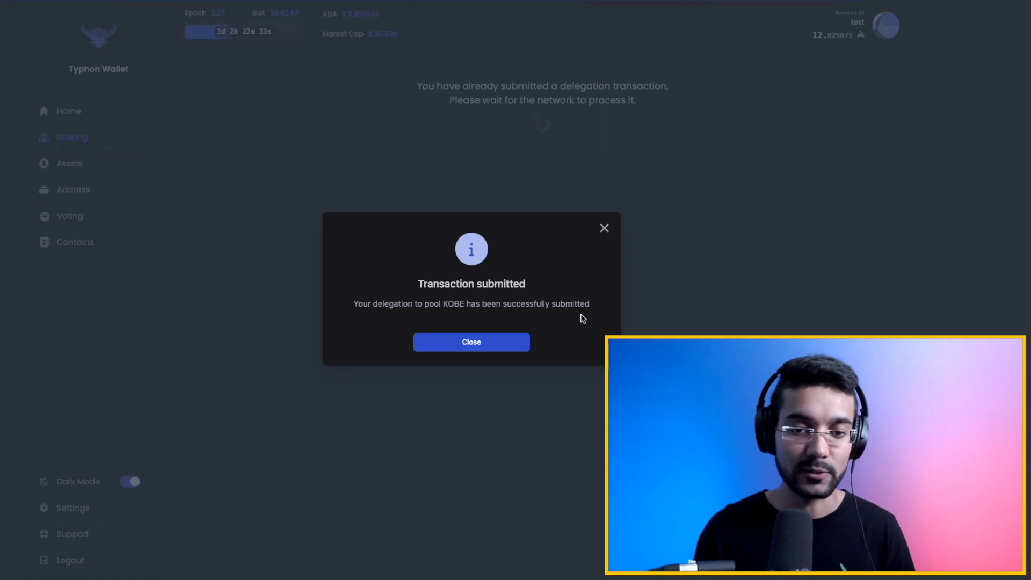
pyautogui.click(477, 346)
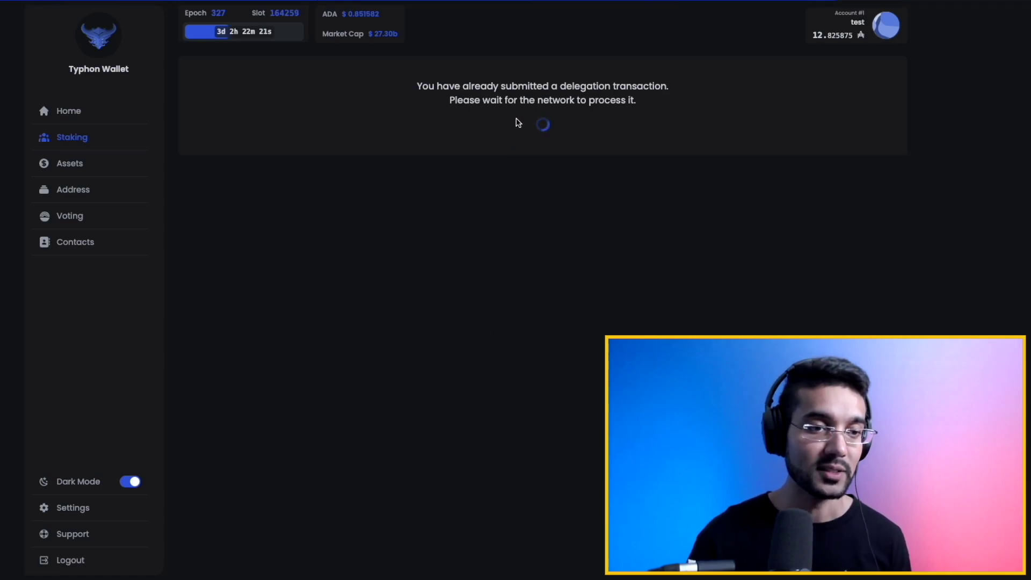
pyautogui.click(84, 173)
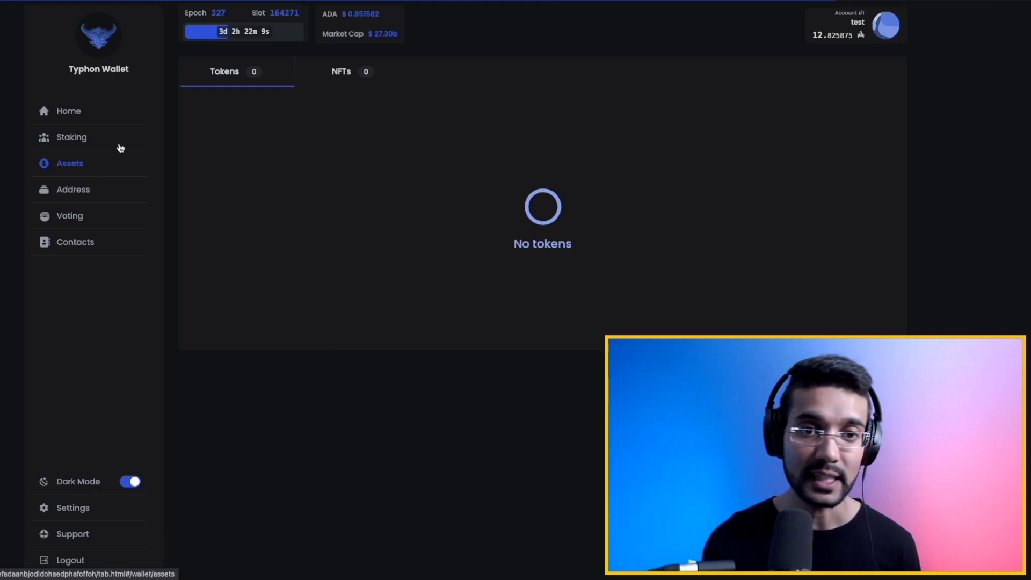
# Check the Tokens and NFTs tabs, both empty, then open the Wallet Addresses page
pyautogui.click(333, 72)
pyautogui.click(224, 80)
pyautogui.click(328, 85)
pyautogui.click(267, 84)
pyautogui.click(321, 86)
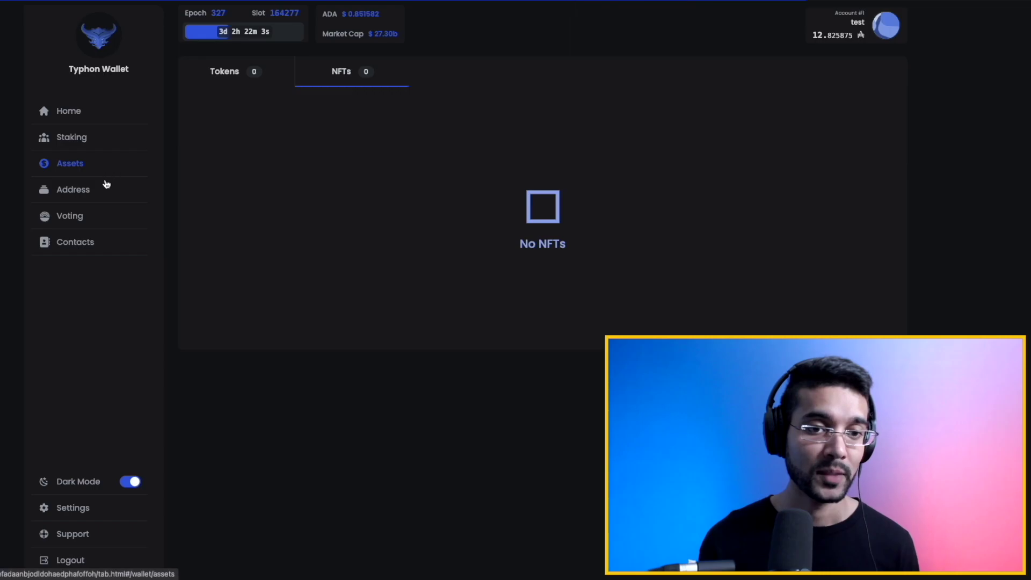
pyautogui.click(95, 199)
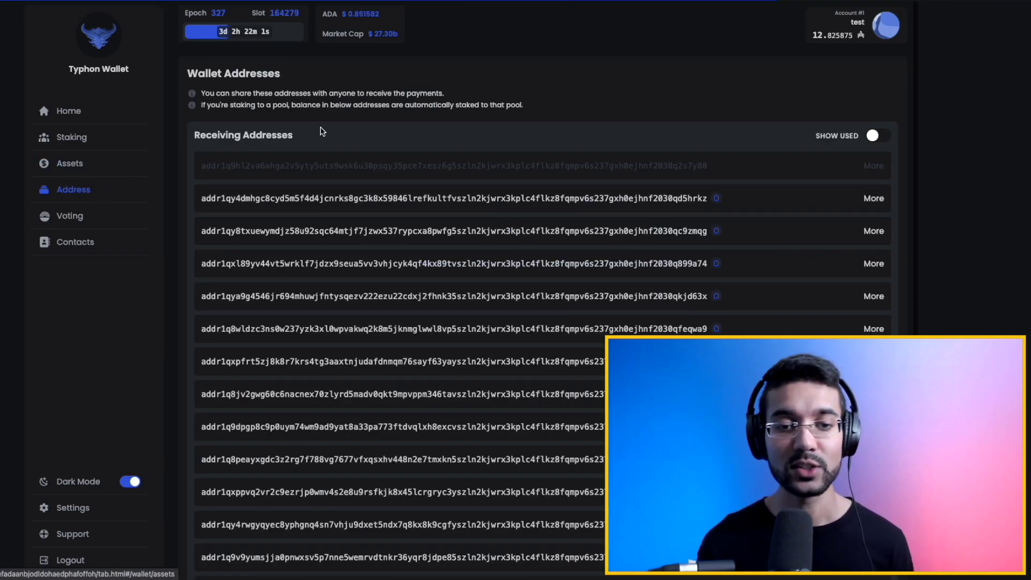
pyautogui.scroll(-5, 400, 228)
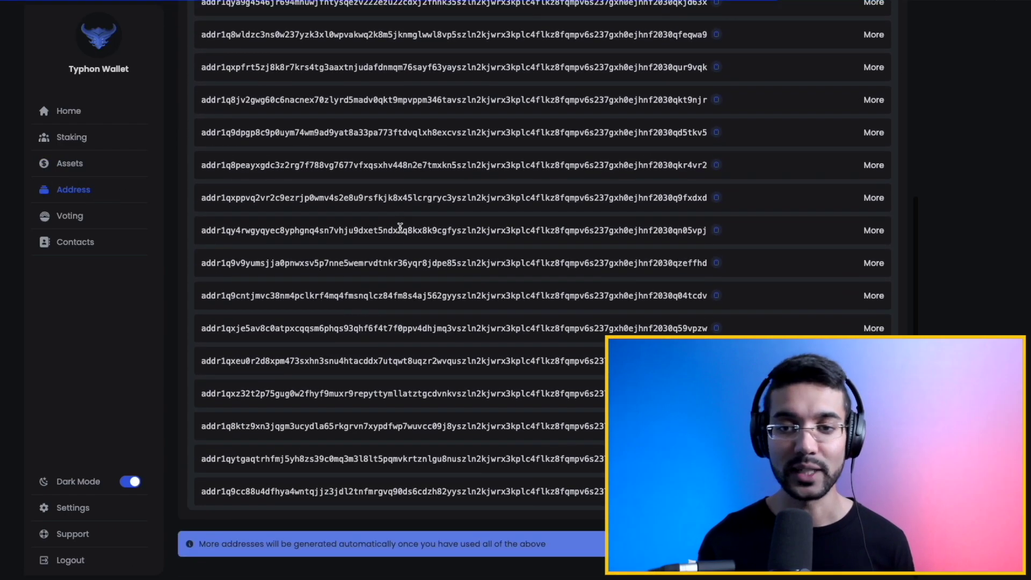
pyautogui.scroll(5, 400, 228)
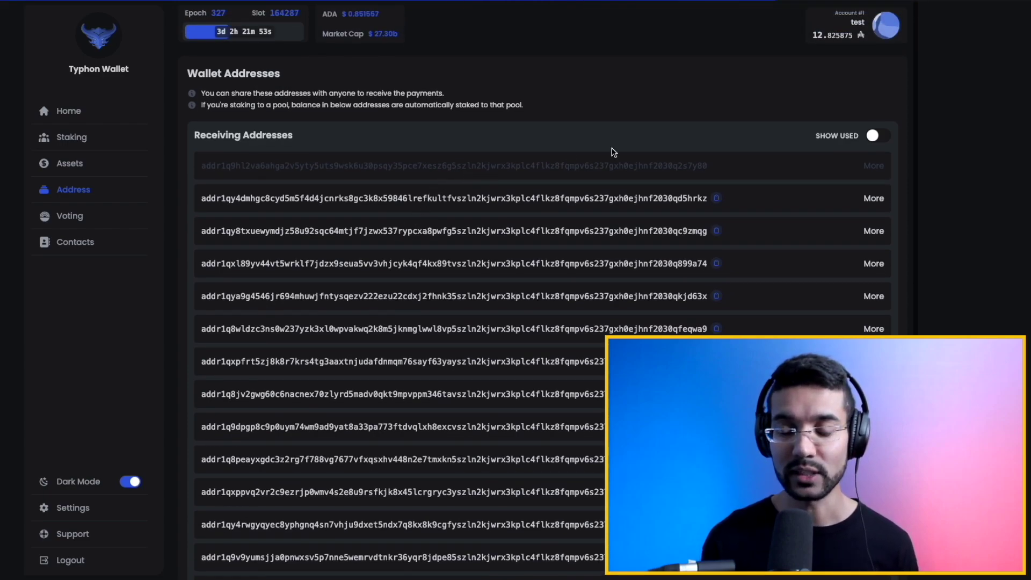
pyautogui.click(873, 138)
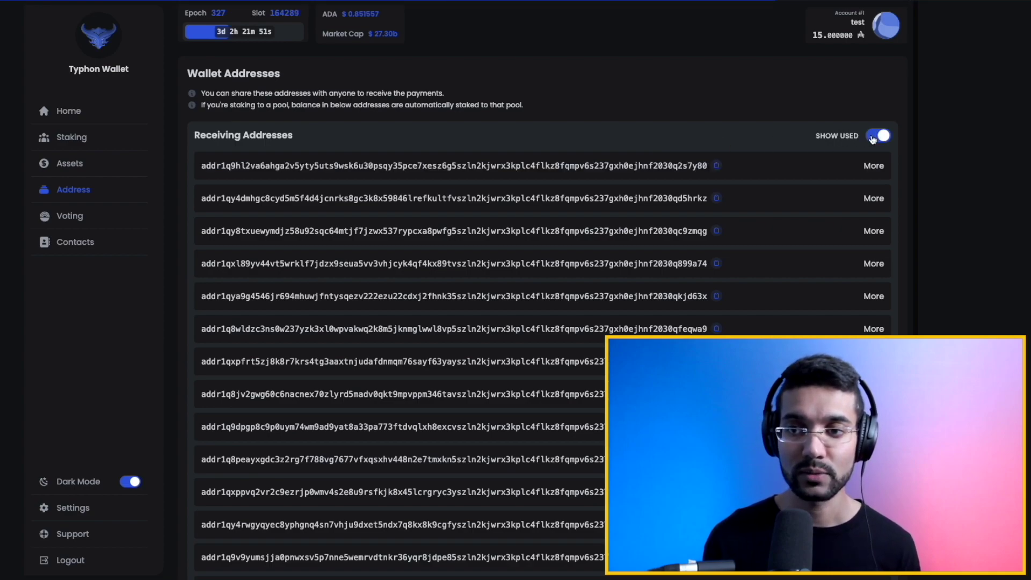
pyautogui.click(873, 138)
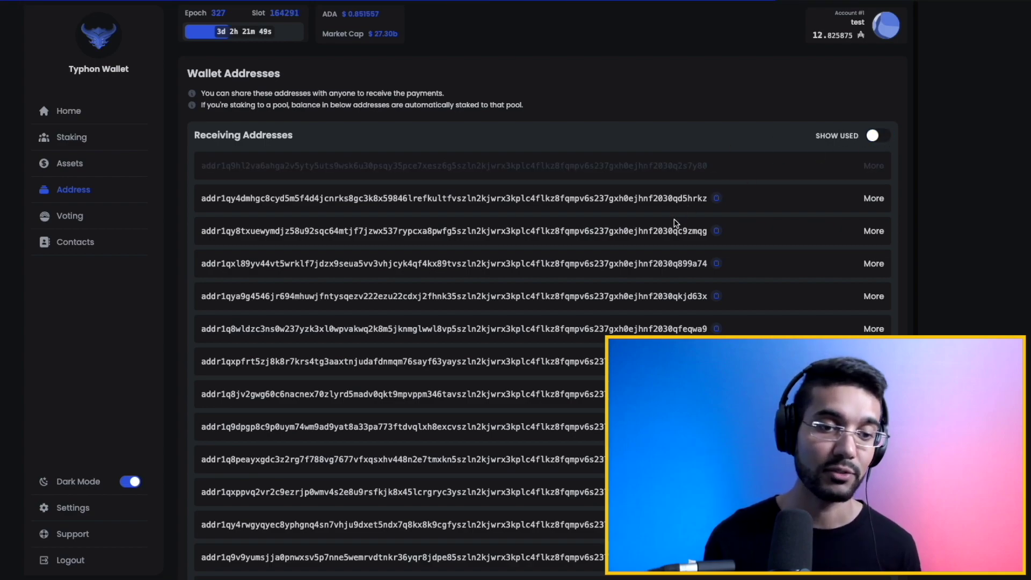
pyautogui.scroll(-5, 669, 267)
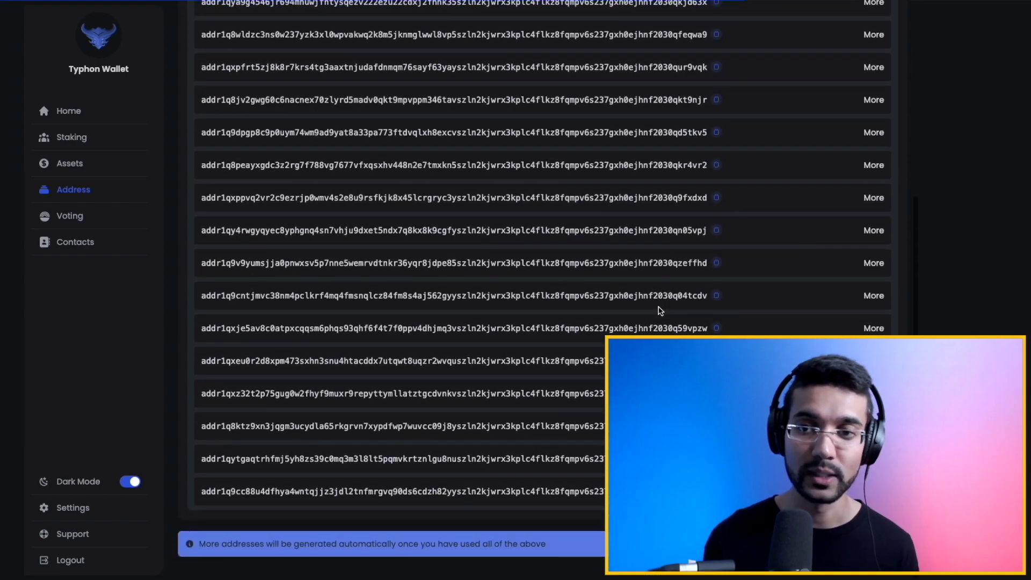
pyautogui.scroll(5, 703, 201)
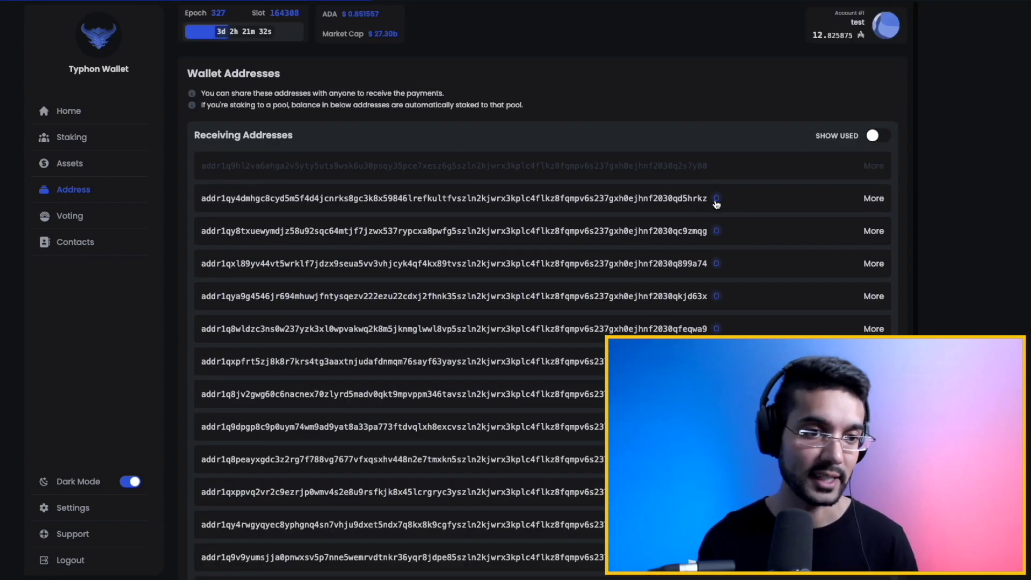
# Open the Voting Registration page and close the Transaction Success dialog
pyautogui.click(78, 220)
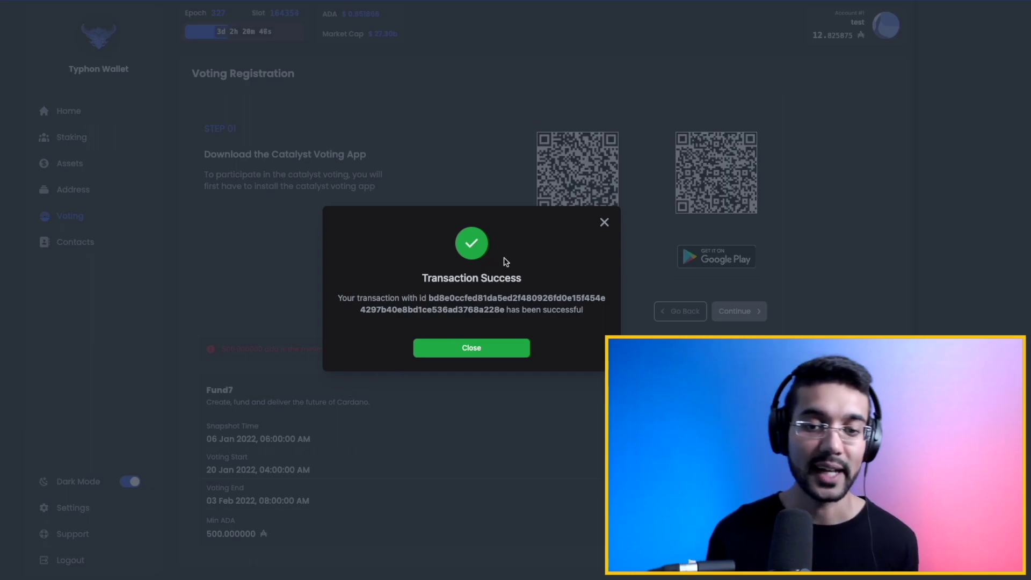
pyautogui.click(470, 354)
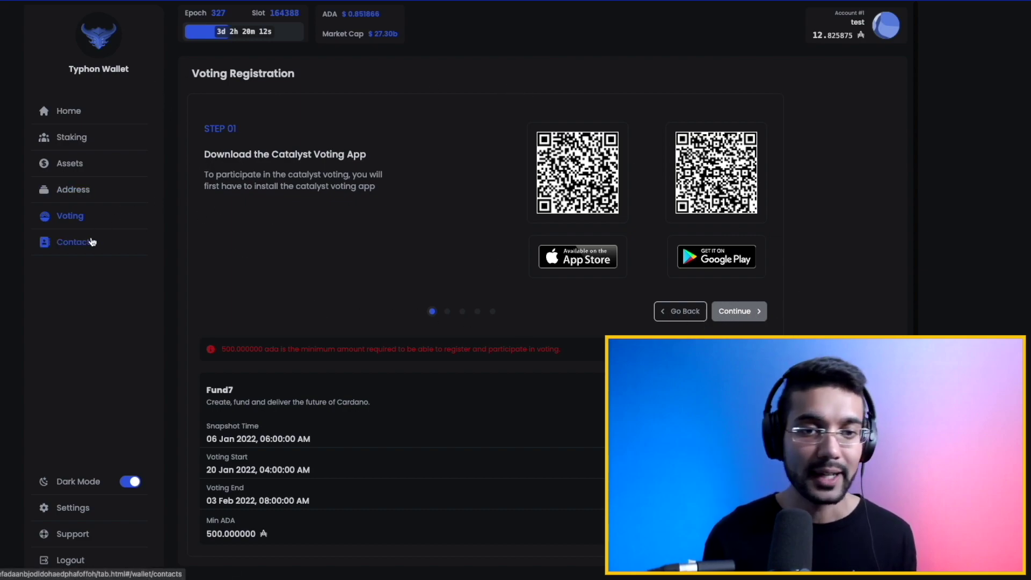
# Open Contacts, abandon a partly entered new contact, and return to the home dashboard
pyautogui.click(74, 248)
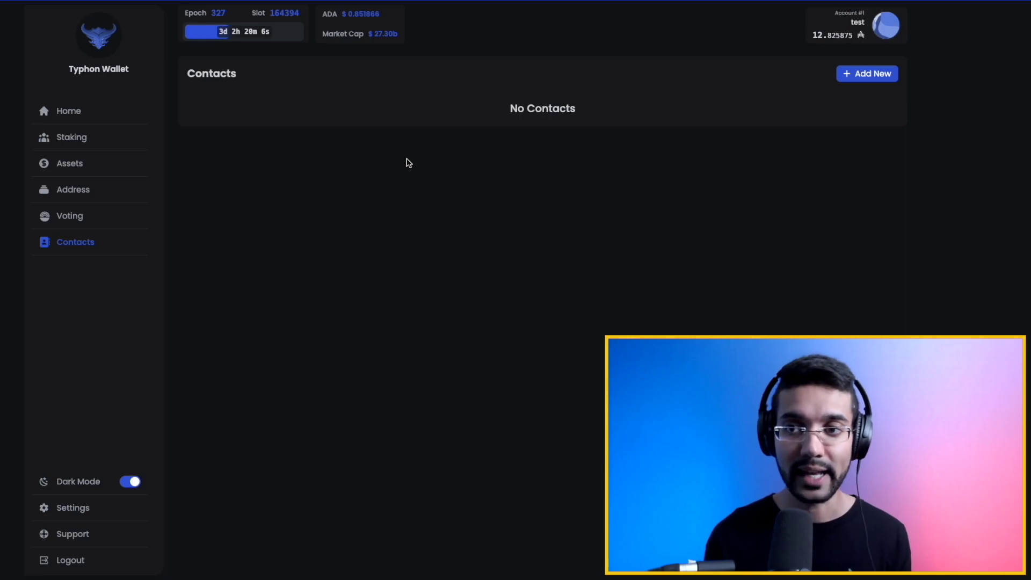
pyautogui.click(865, 80)
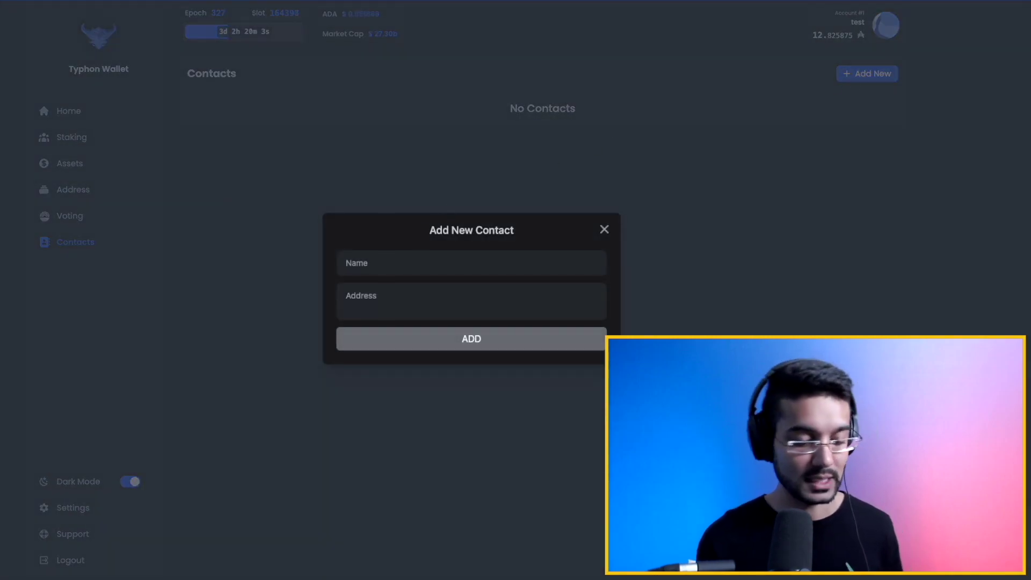
pyautogui.write('test')
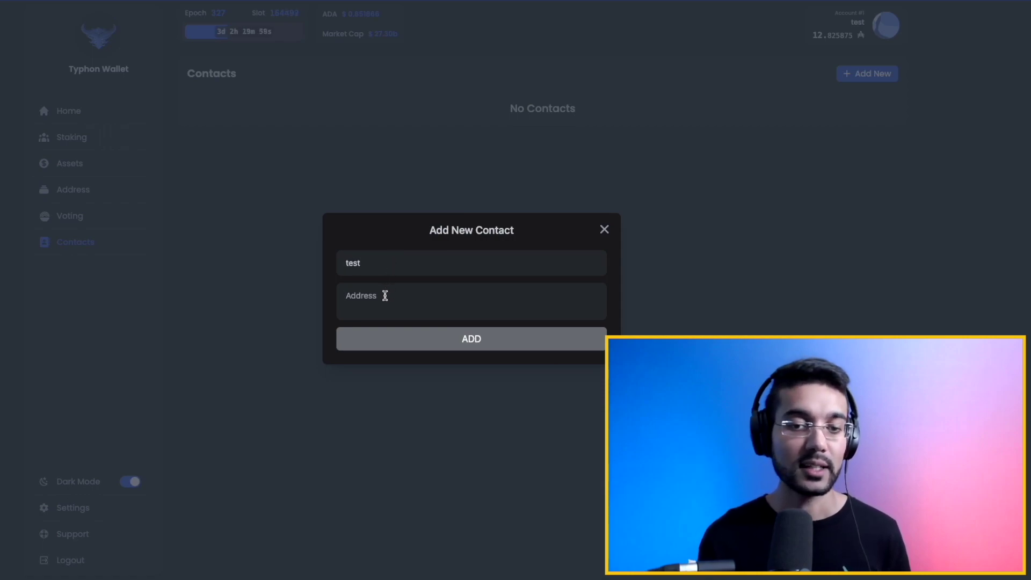
pyautogui.click(385, 296)
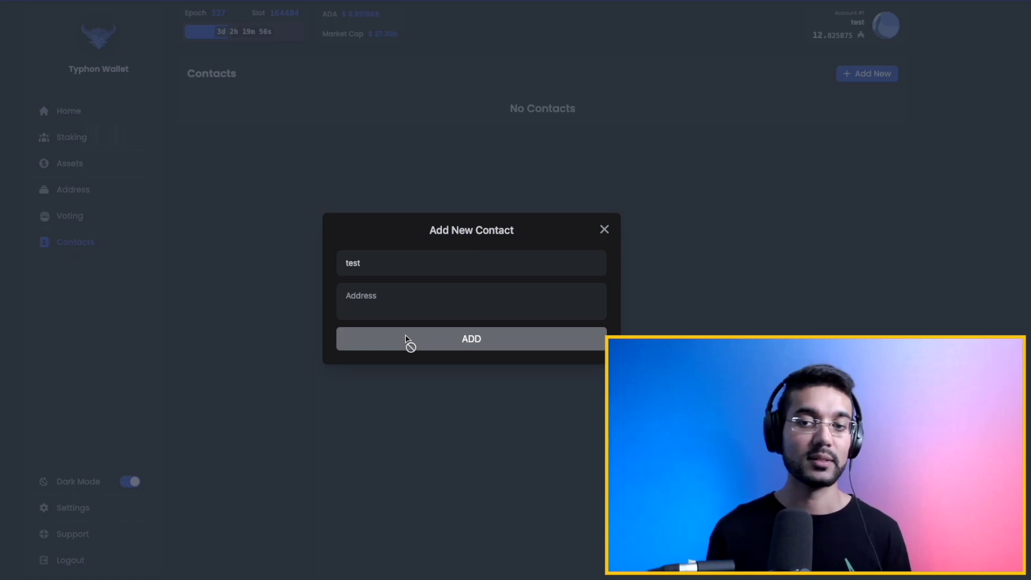
pyautogui.click(605, 230)
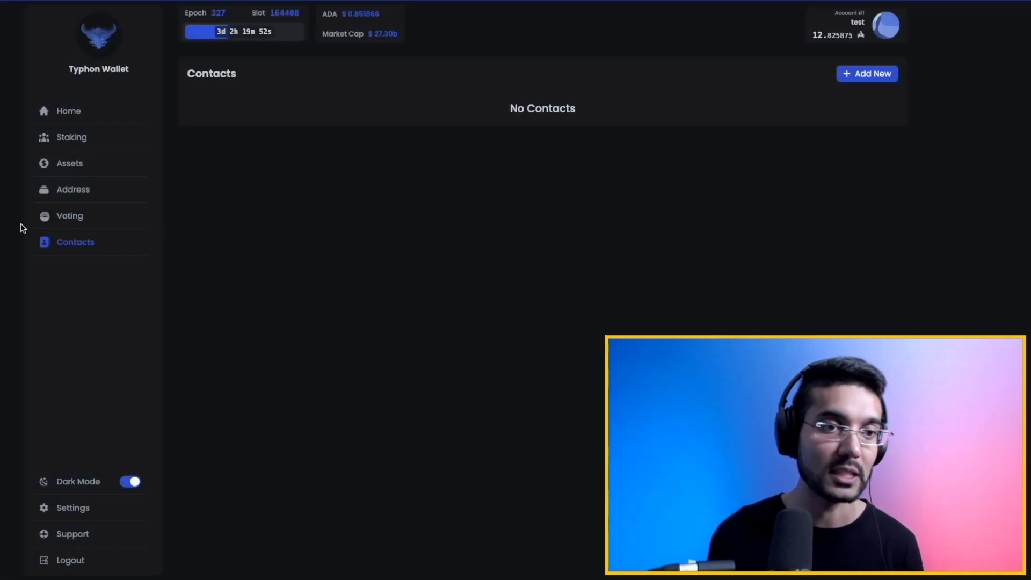
pyautogui.click(61, 114)
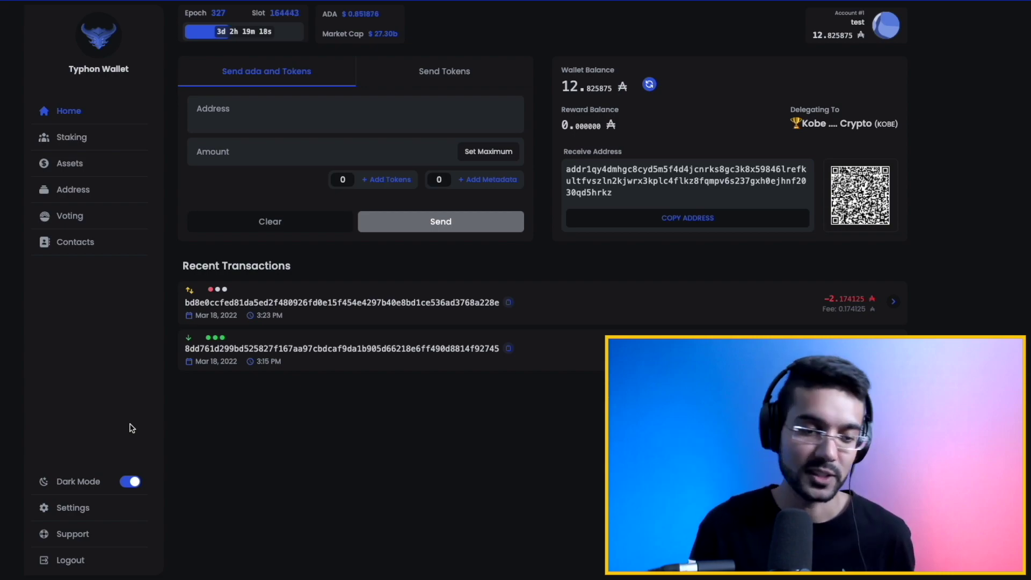
pyautogui.click(133, 482)
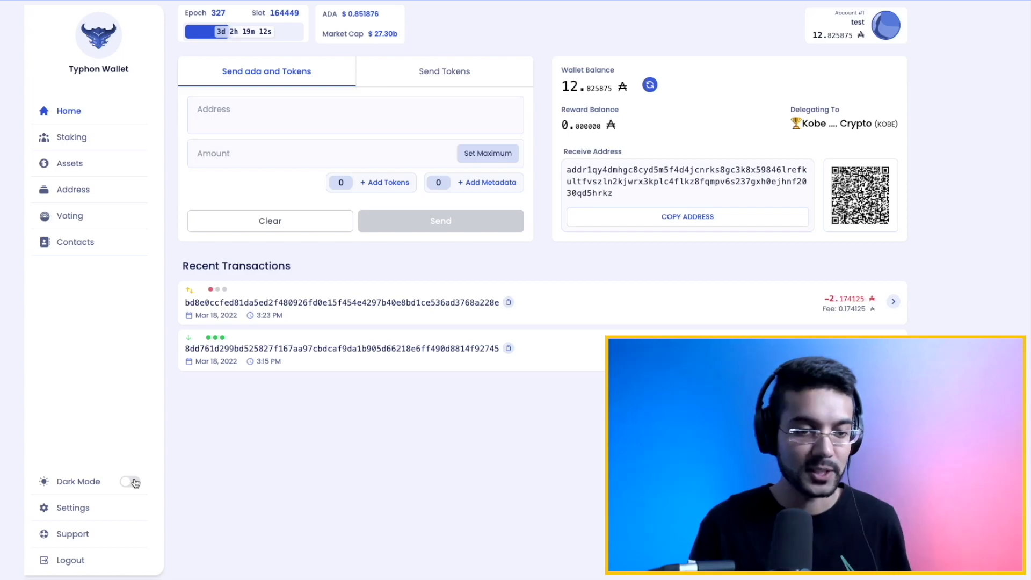
pyautogui.click(134, 484)
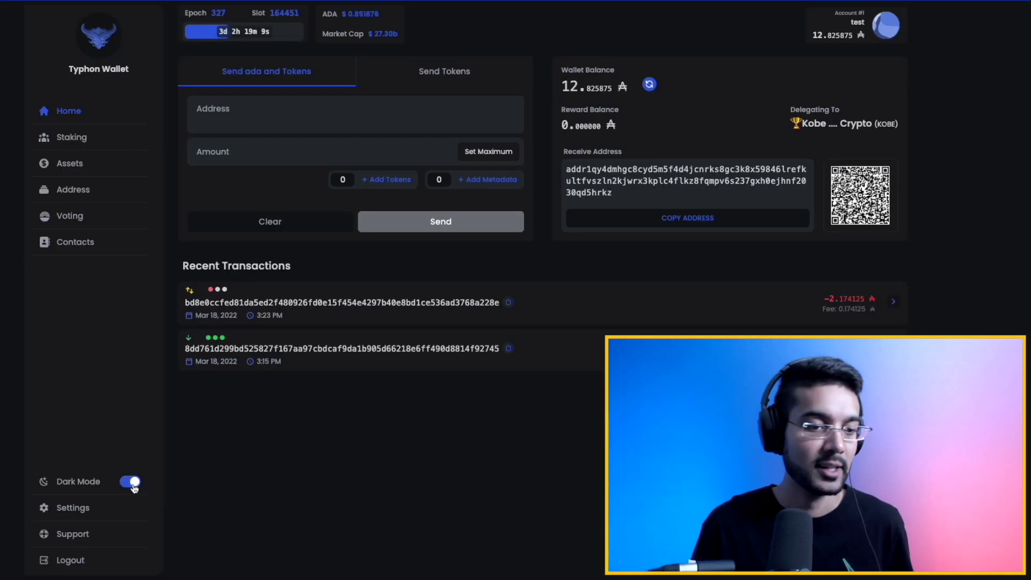
# In Settings, add 5 ADA as collateral and authorise the transaction with the wallet password
pyautogui.click(72, 509)
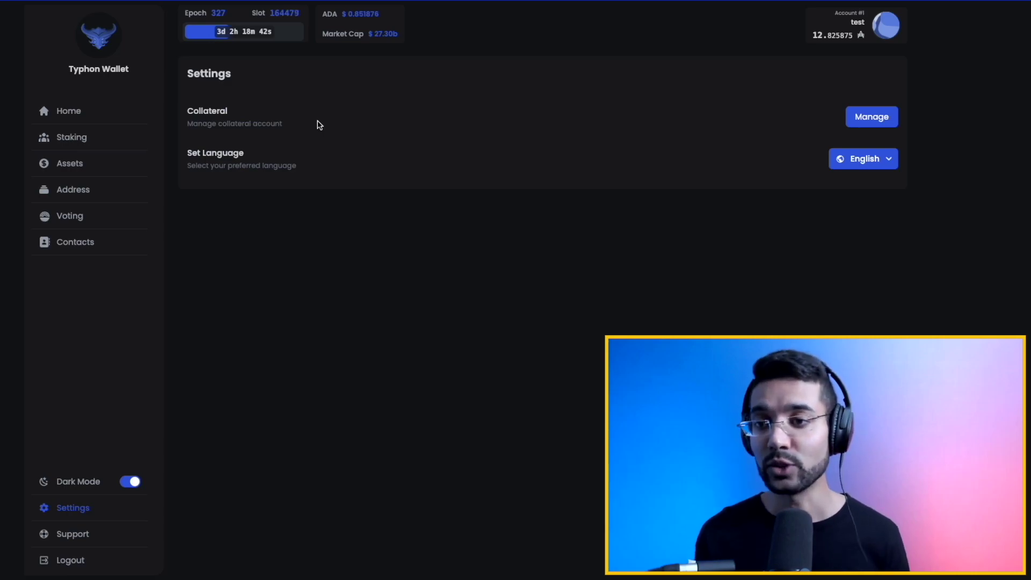
pyautogui.click(874, 124)
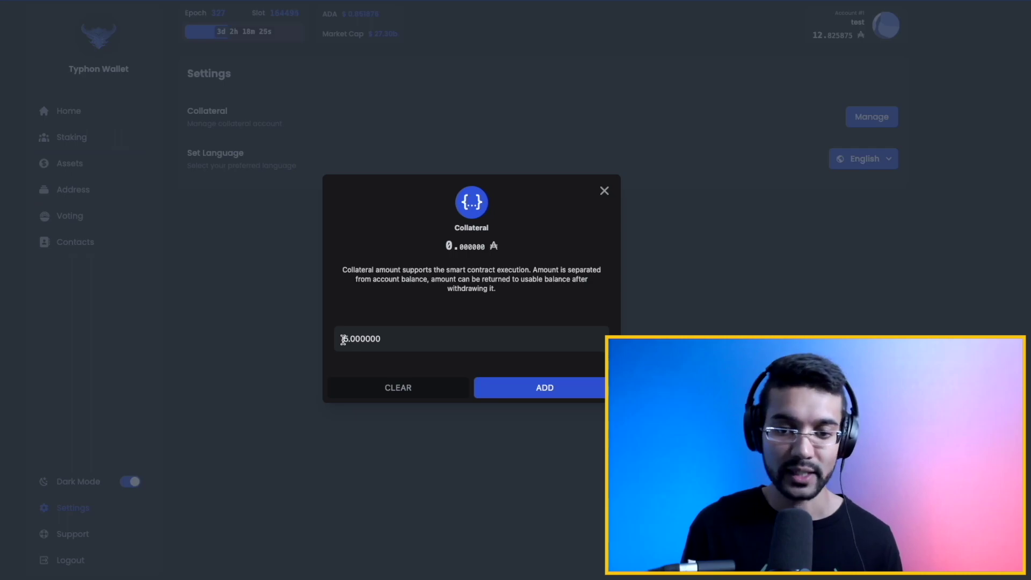
pyautogui.click(549, 396)
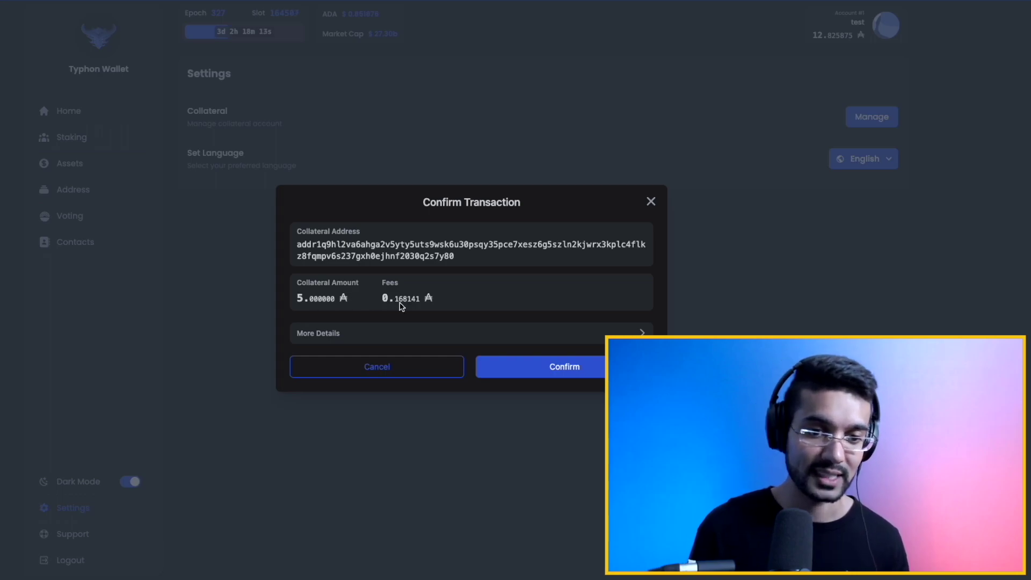
pyautogui.click(561, 370)
pyautogui.click(529, 339)
pyautogui.write('********')
pyautogui.click(526, 365)
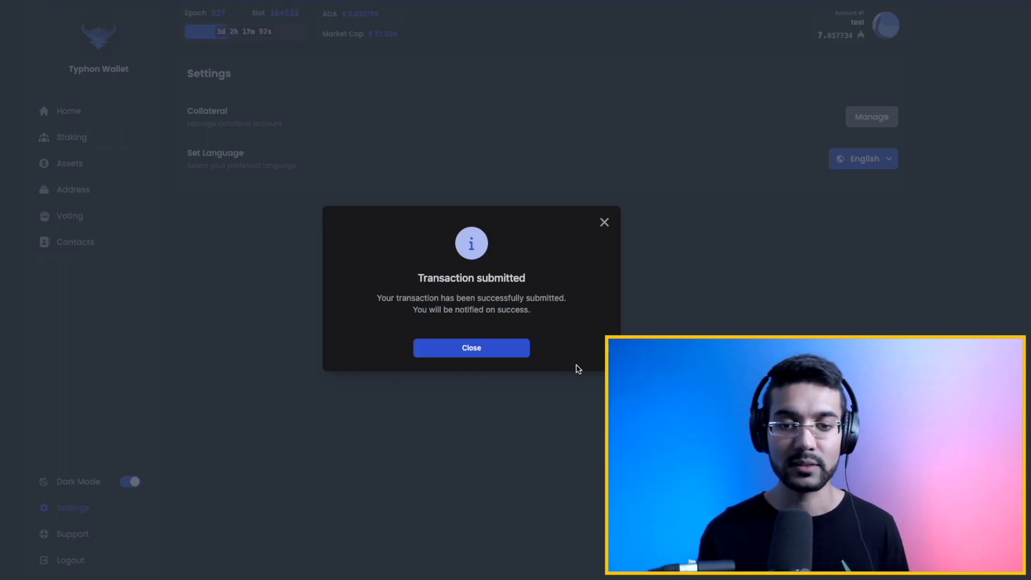
pyautogui.click(500, 357)
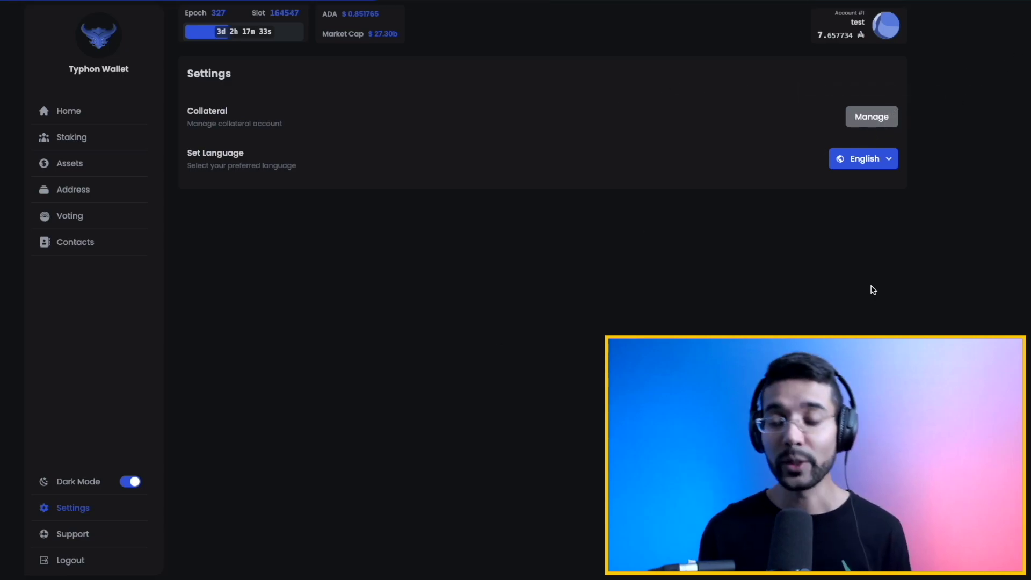
pyautogui.click(889, 167)
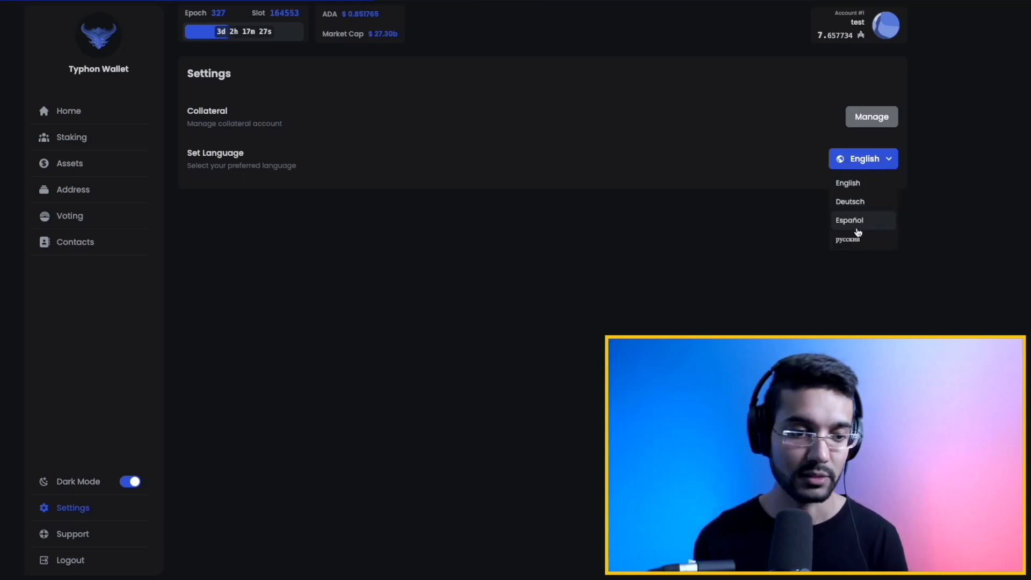
pyautogui.click(753, 259)
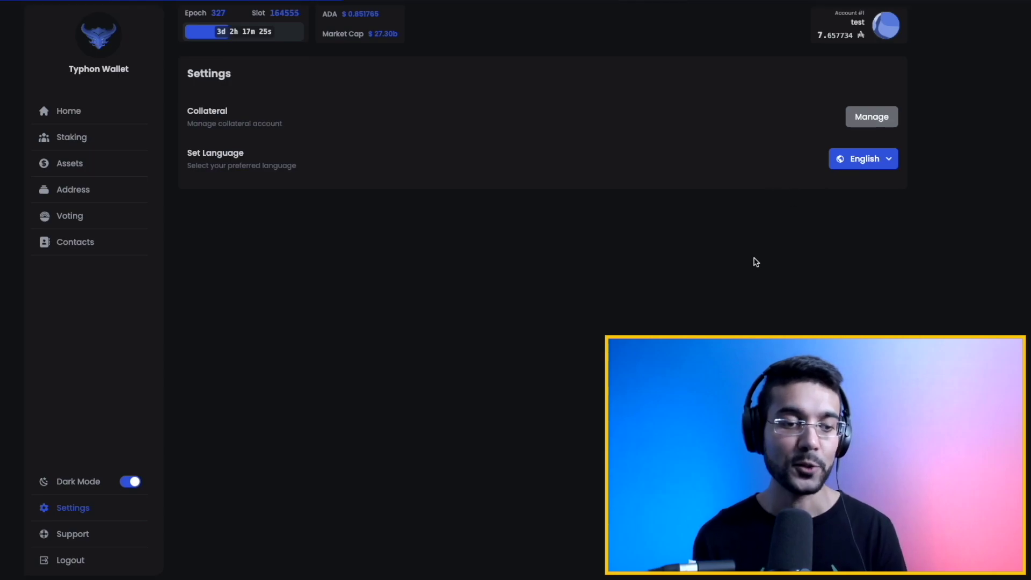
pyautogui.click(83, 534)
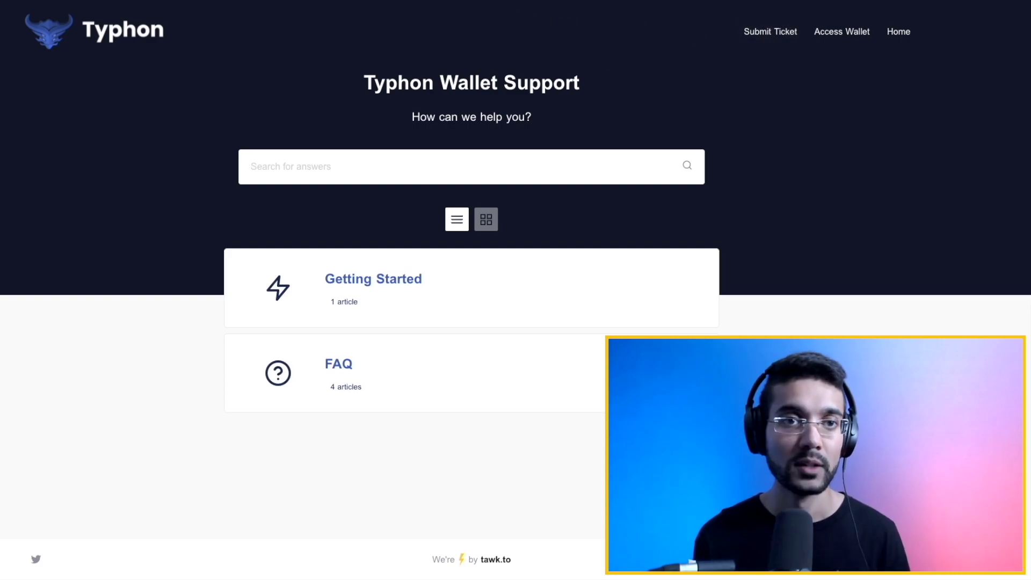
pyautogui.click(251, 167)
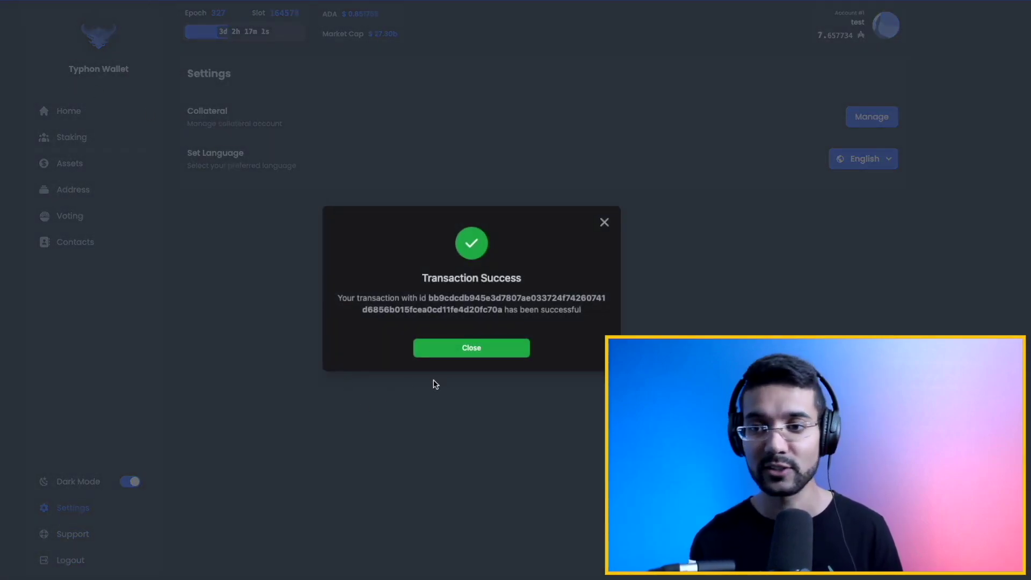
# Dismiss the transaction success notice and return to the wallet home dashboard
pyautogui.click(465, 348)
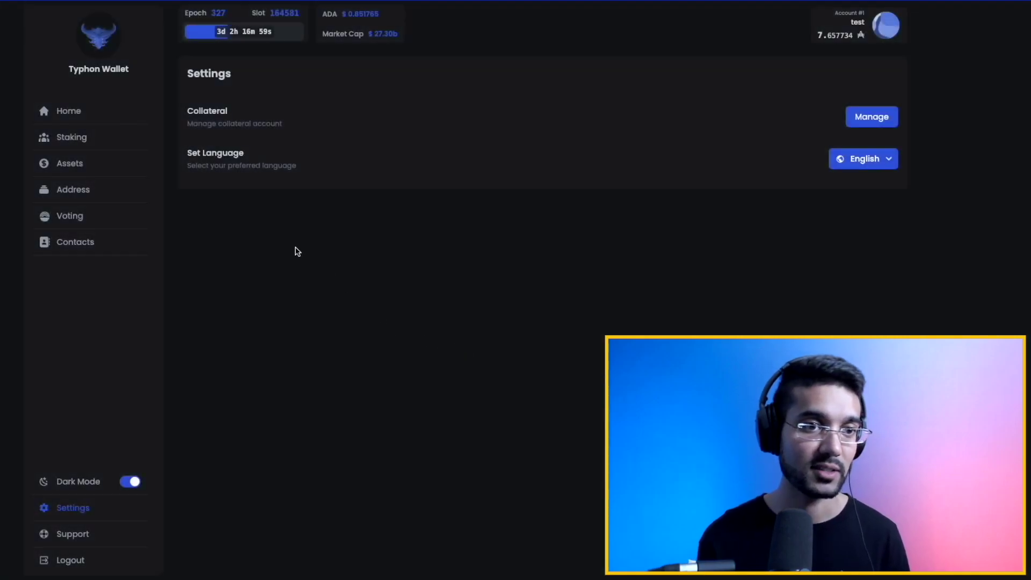
pyautogui.click(60, 119)
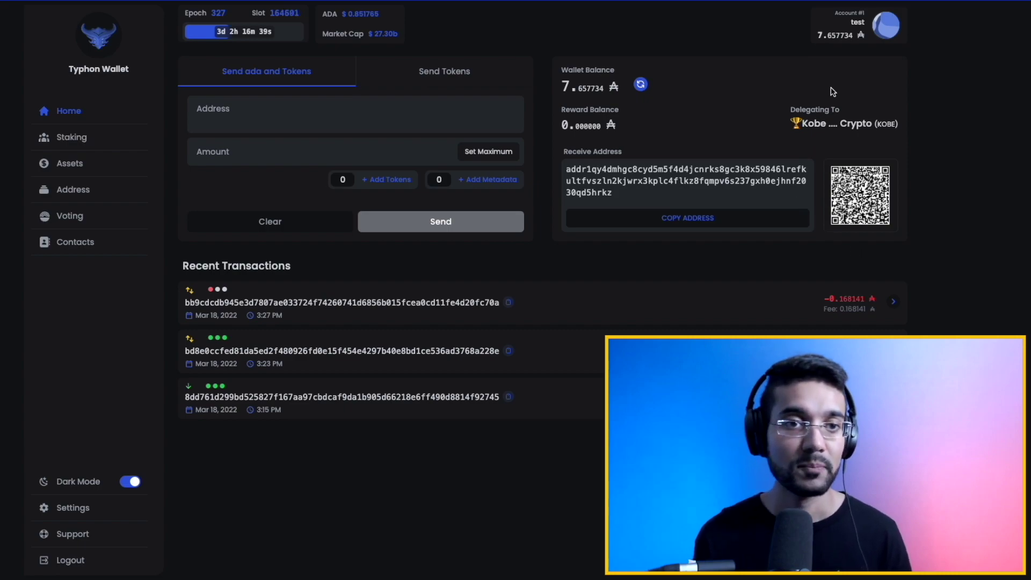
# Switch to Account #2, copy its receive address, then switch back to Account #1
pyautogui.click(882, 34)
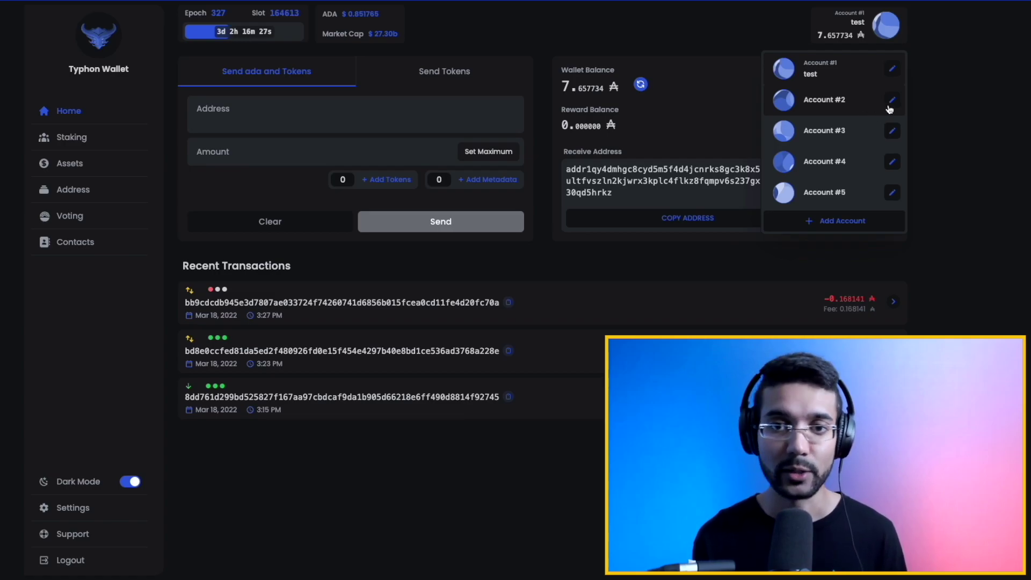
pyautogui.click(866, 102)
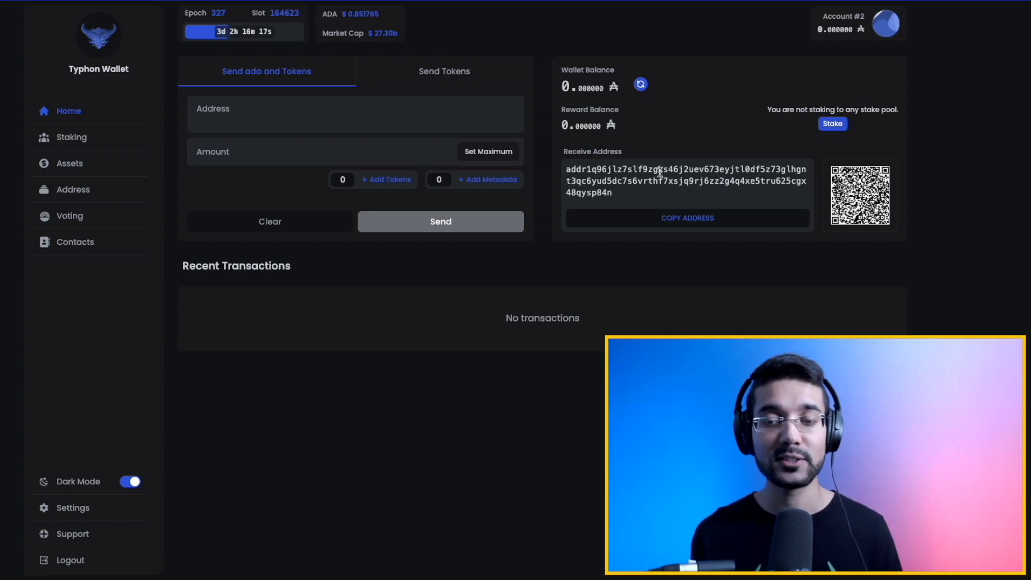
pyautogui.click(666, 225)
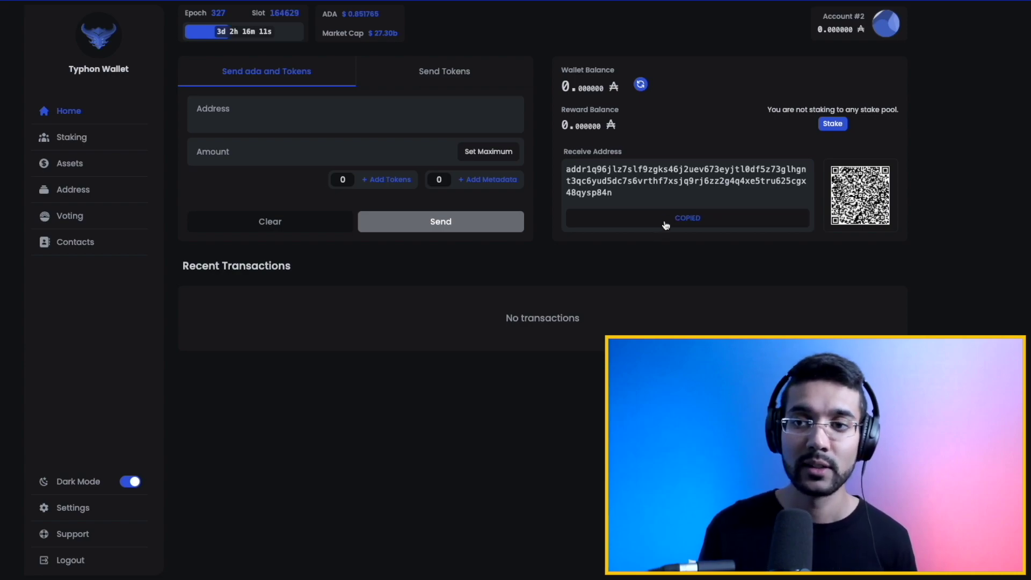
pyautogui.click(838, 33)
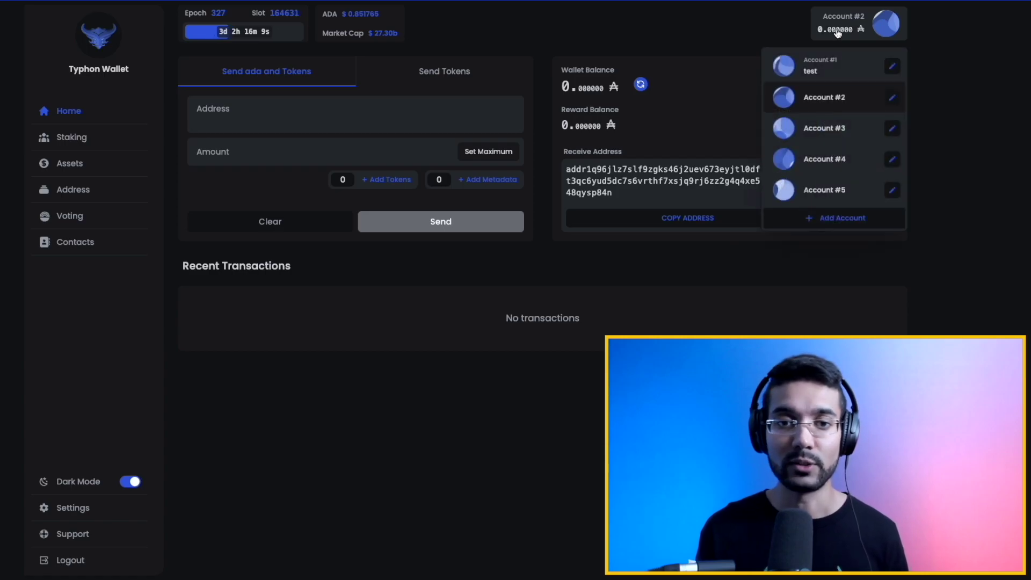
pyautogui.click(827, 71)
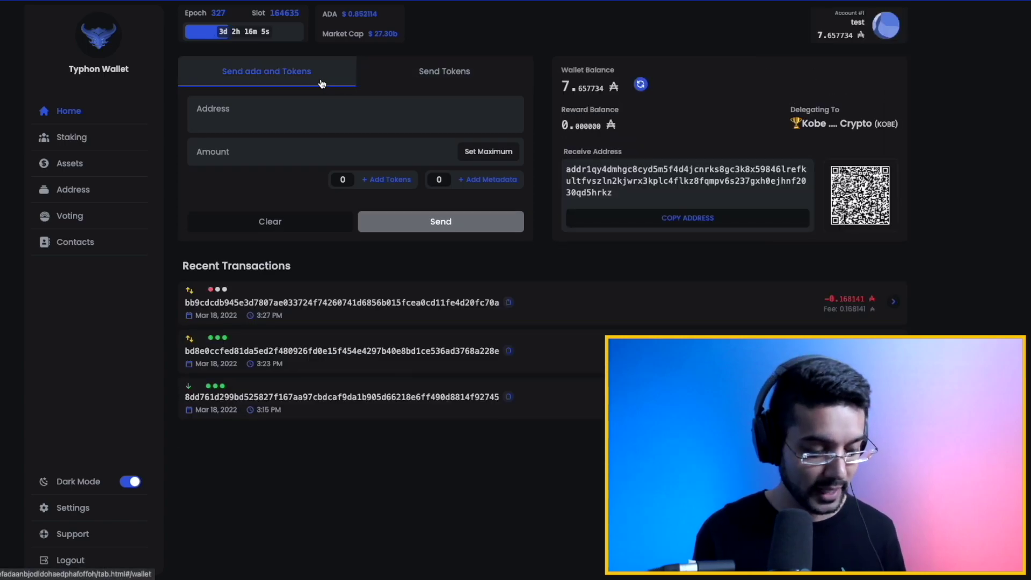
# Paste Account #2's address as the recipient and enter an amount of 5.000000 ADA
pyautogui.click(295, 106)
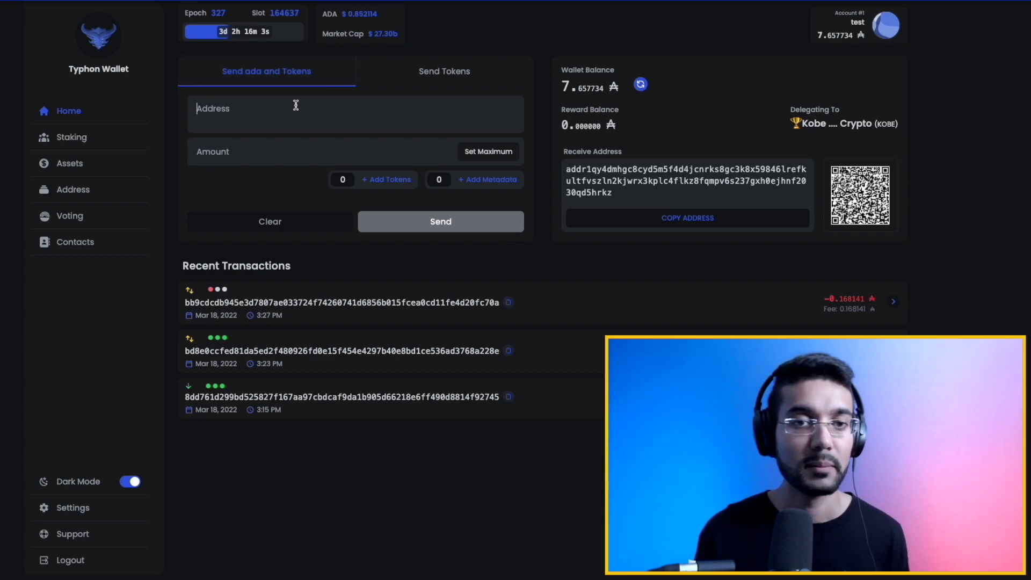
pyautogui.hotkey('ctrl', 'v')
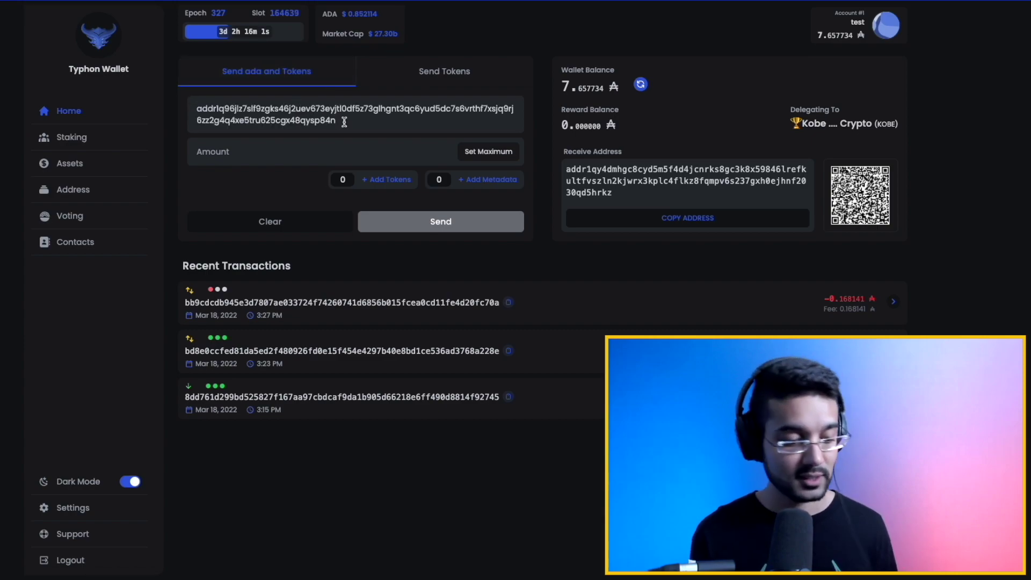
pyautogui.click(353, 148)
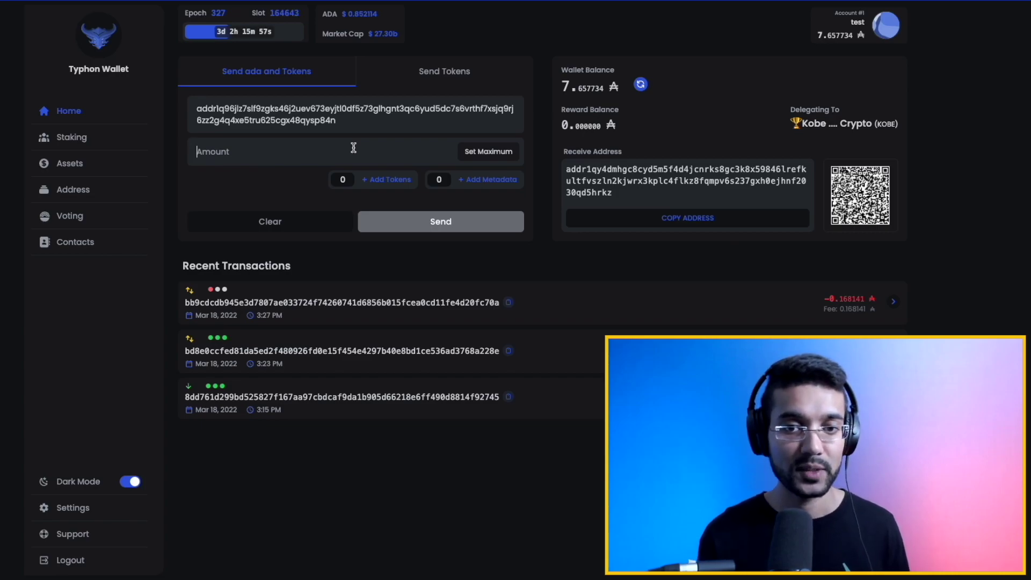
pyautogui.write('5.000000')
# Attach a metadata entry with label 5678 and value 'for testing purposes'
pyautogui.click(492, 179)
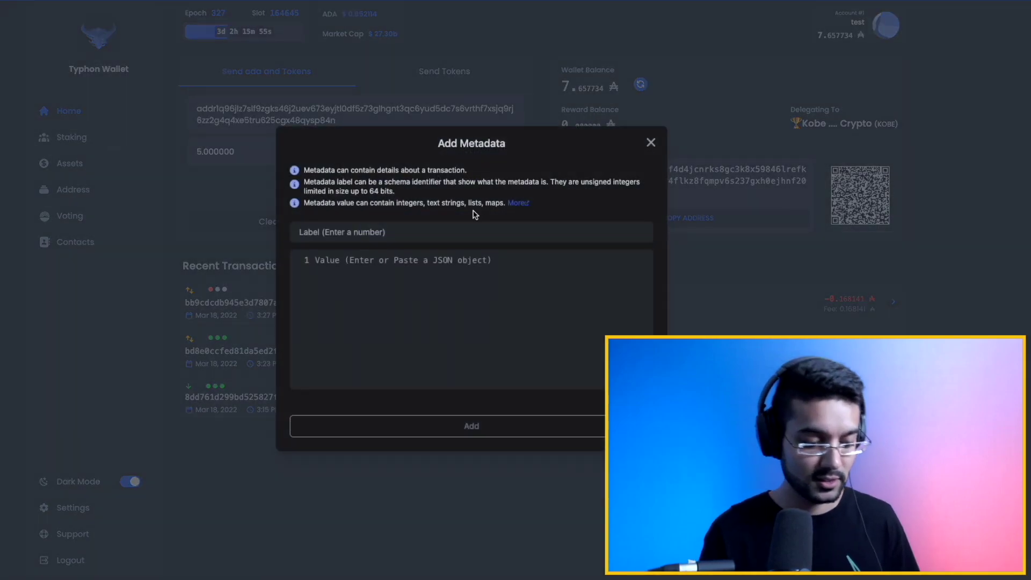
pyautogui.click(454, 228)
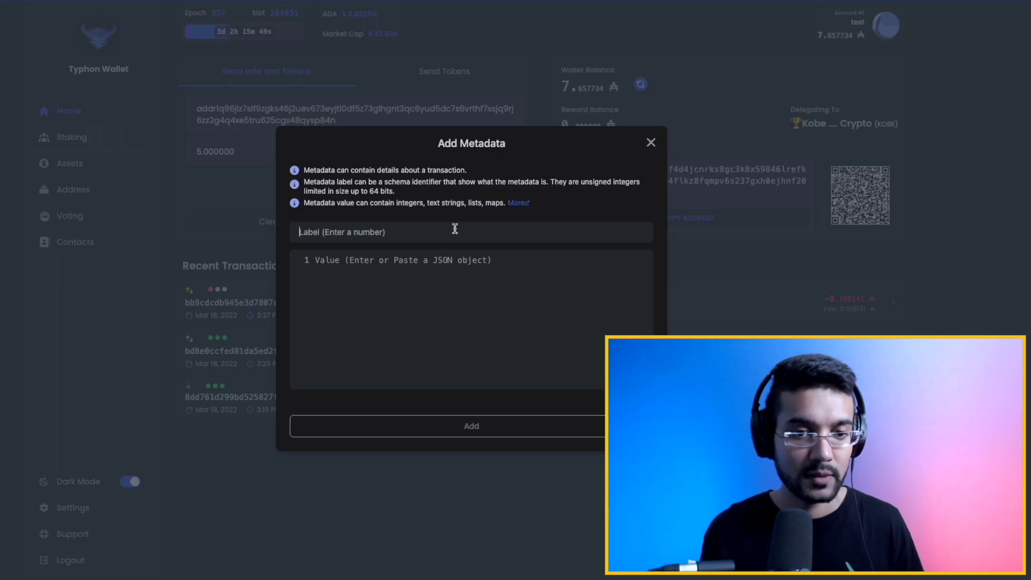
pyautogui.write('5678')
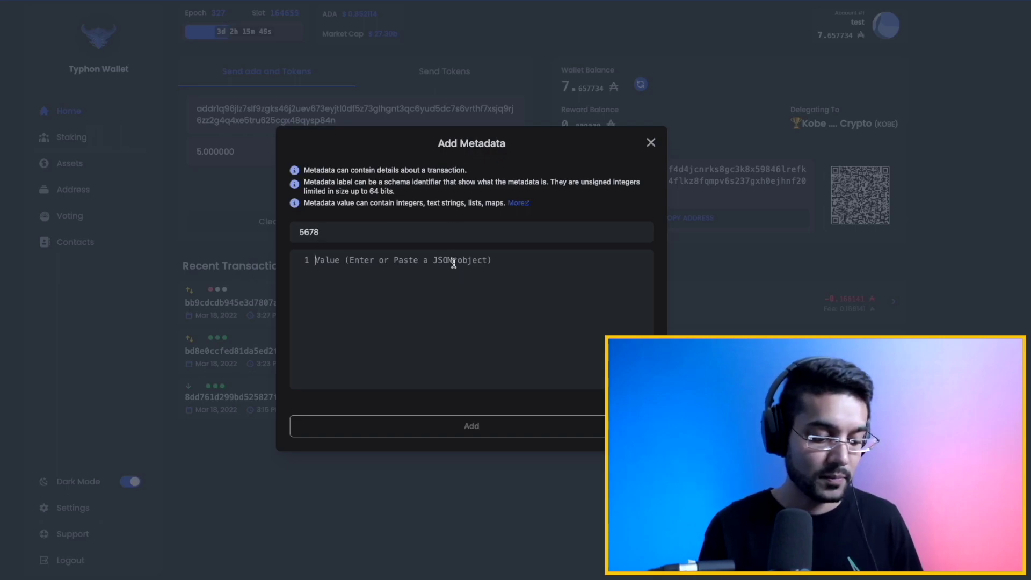
pyautogui.click(454, 263)
pyautogui.write('for')
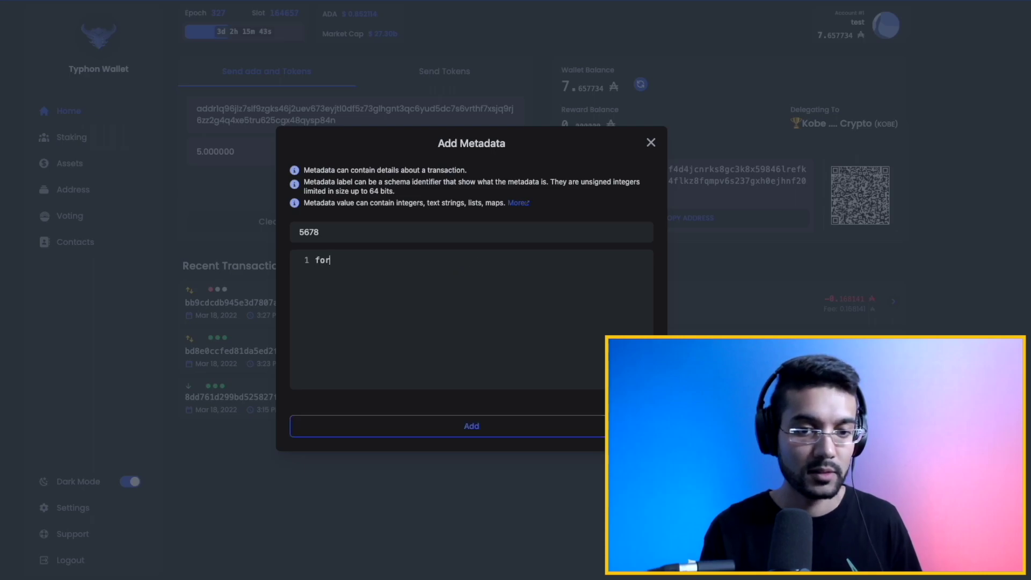
pyautogui.write(' testing purposes')
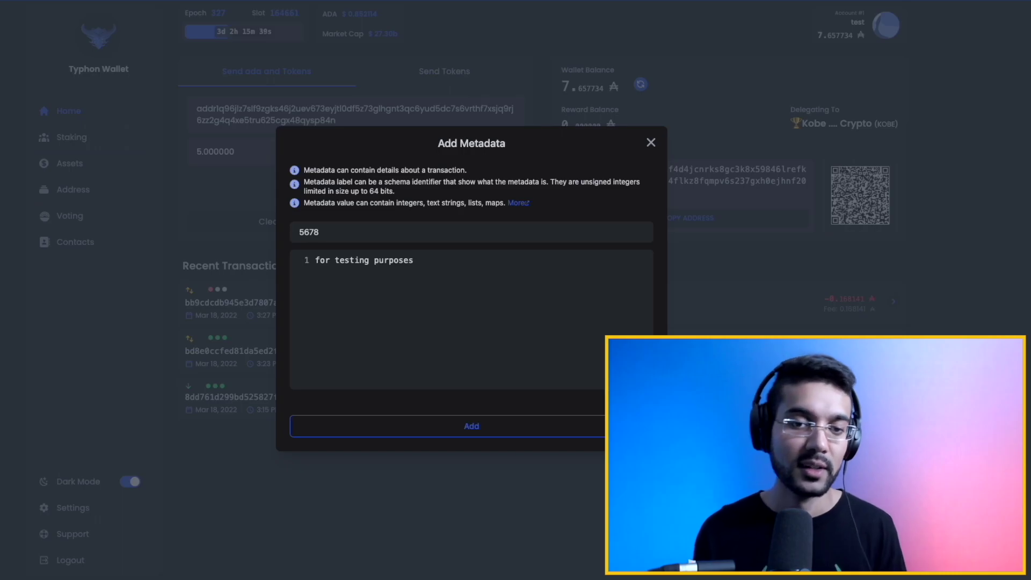
pyautogui.click(462, 433)
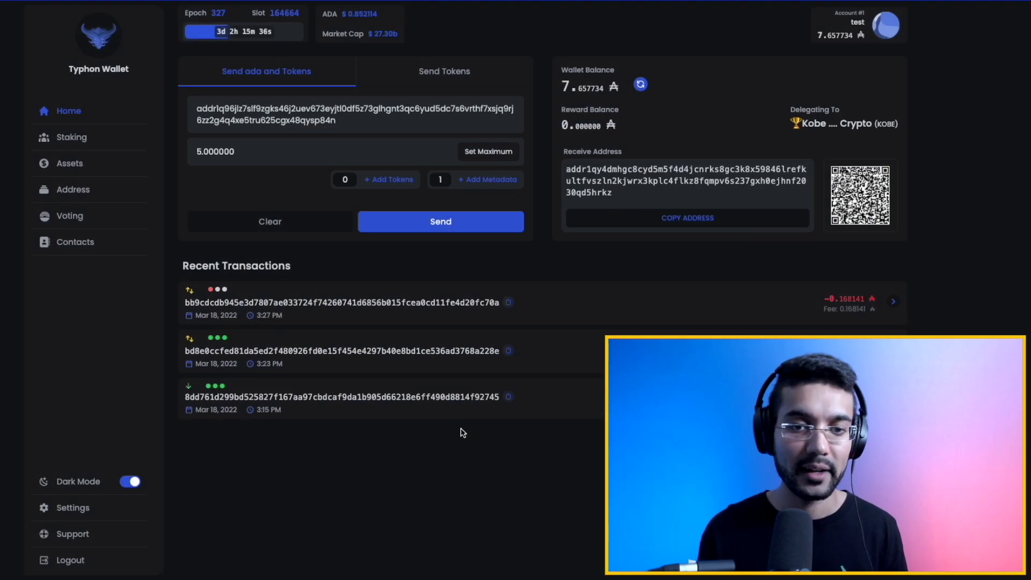
# Submit the 5 ADA payment, review its details, and confirm the 5.170825 ADA total including the fee
pyautogui.click(438, 230)
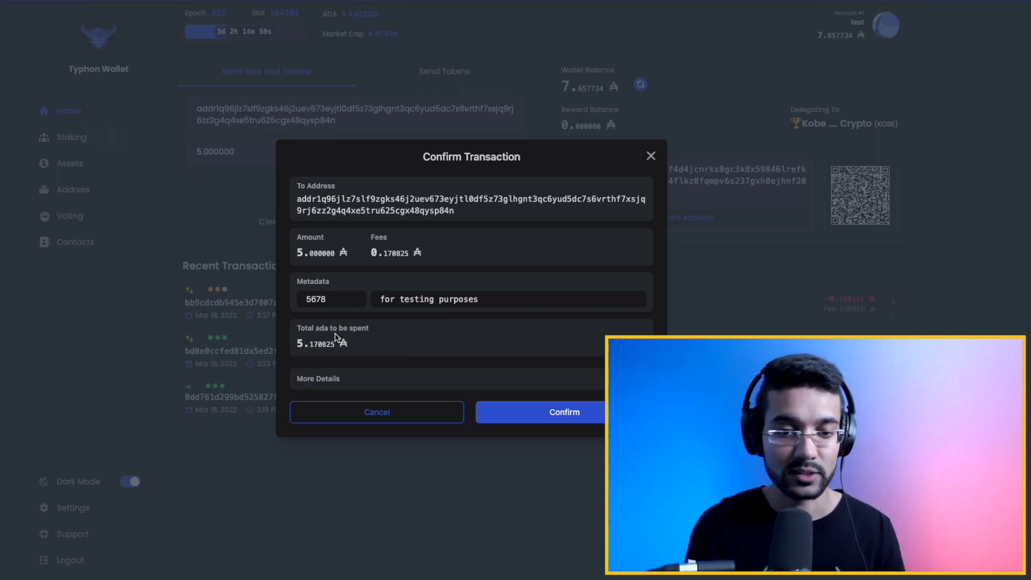
pyautogui.click(614, 379)
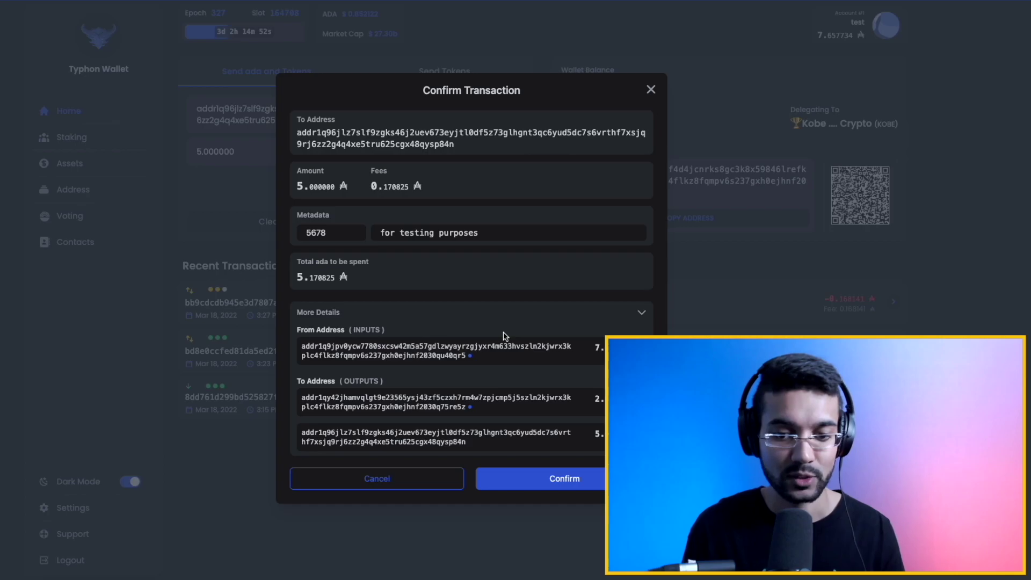
pyautogui.click(559, 483)
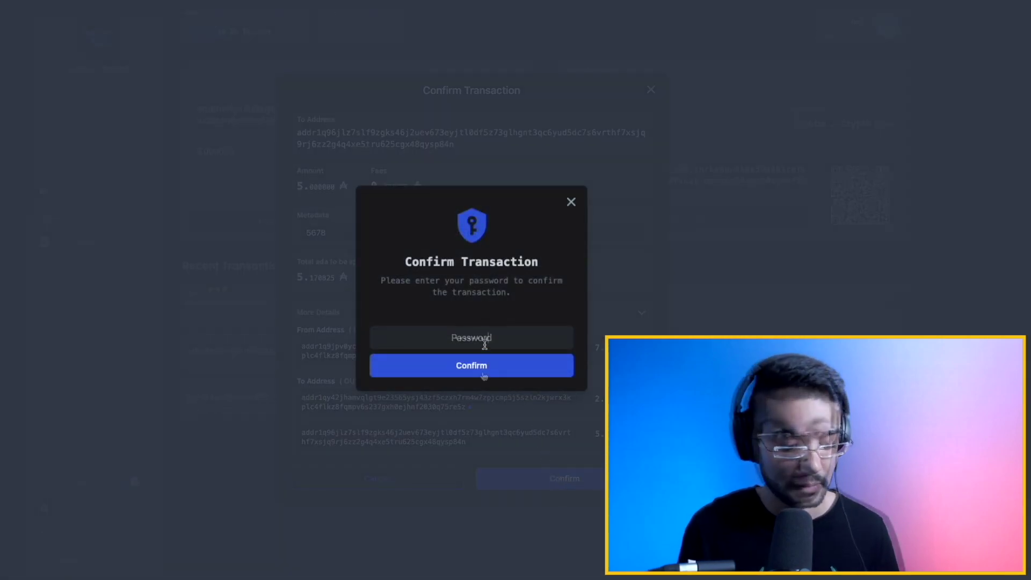
pyautogui.click(484, 375)
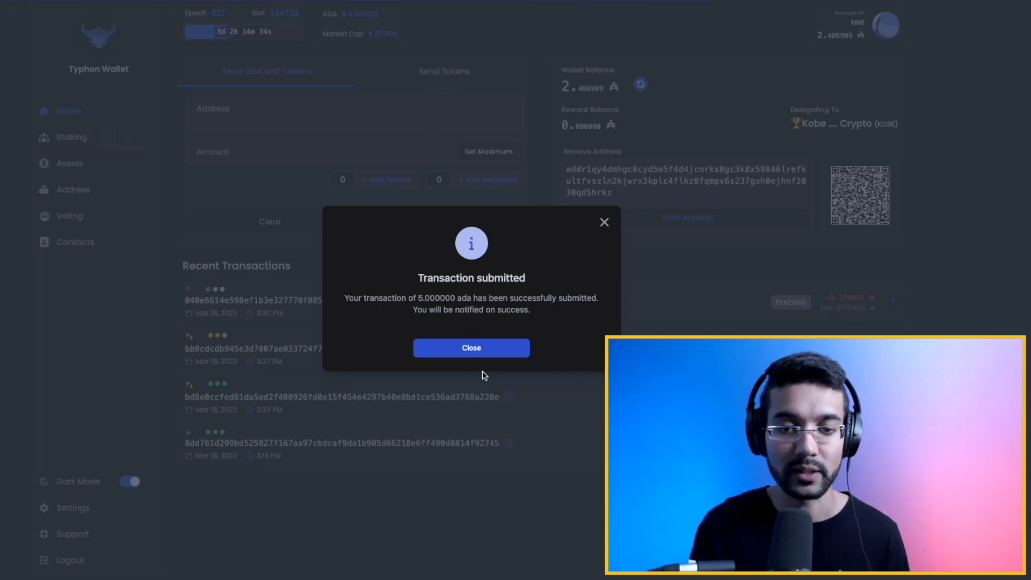
# Dismiss the submitted notice, switch to Account #2, and open its staking page showing the 5 ADA minimum
pyautogui.click(480, 354)
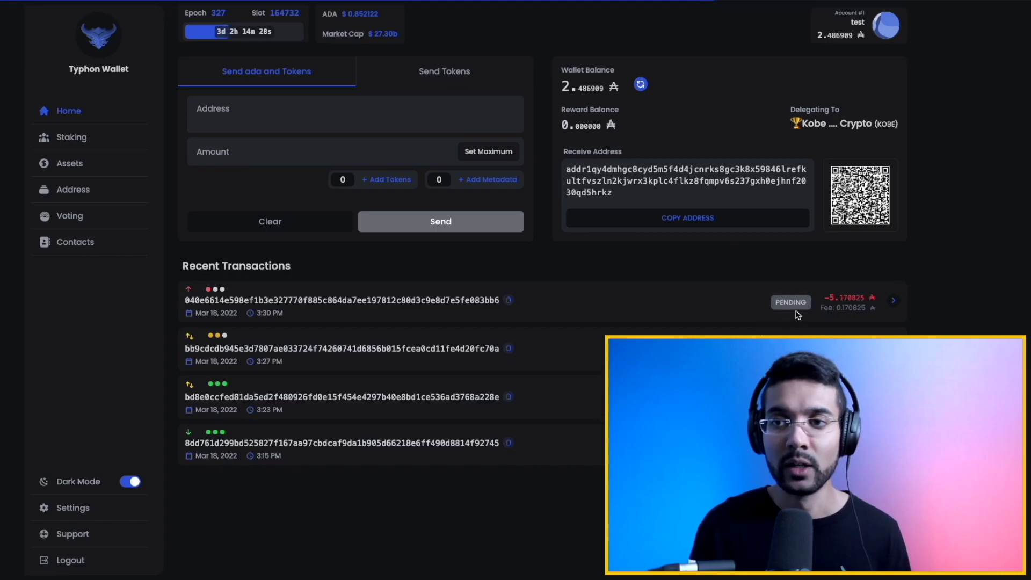
pyautogui.click(898, 32)
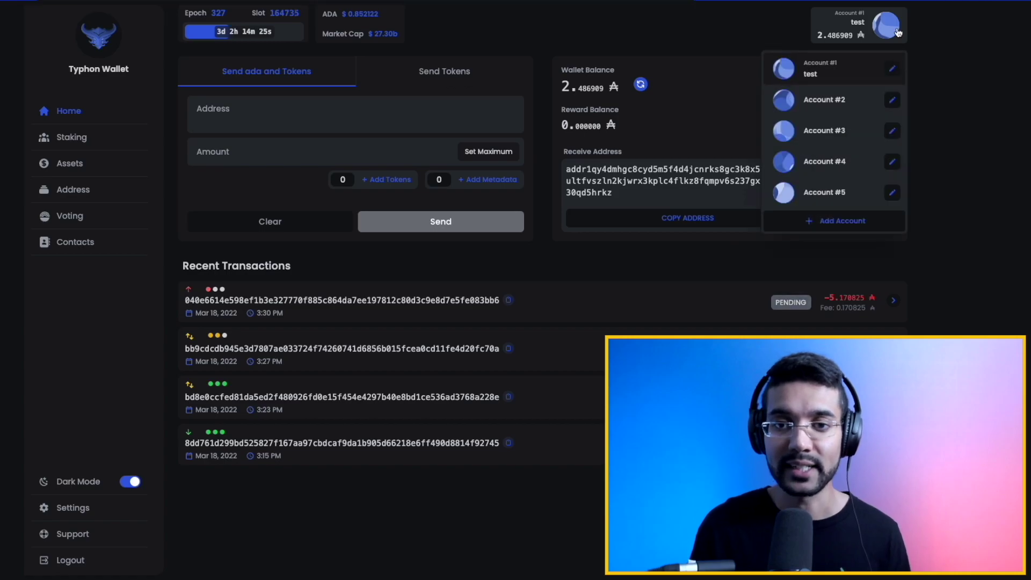
pyautogui.click(852, 99)
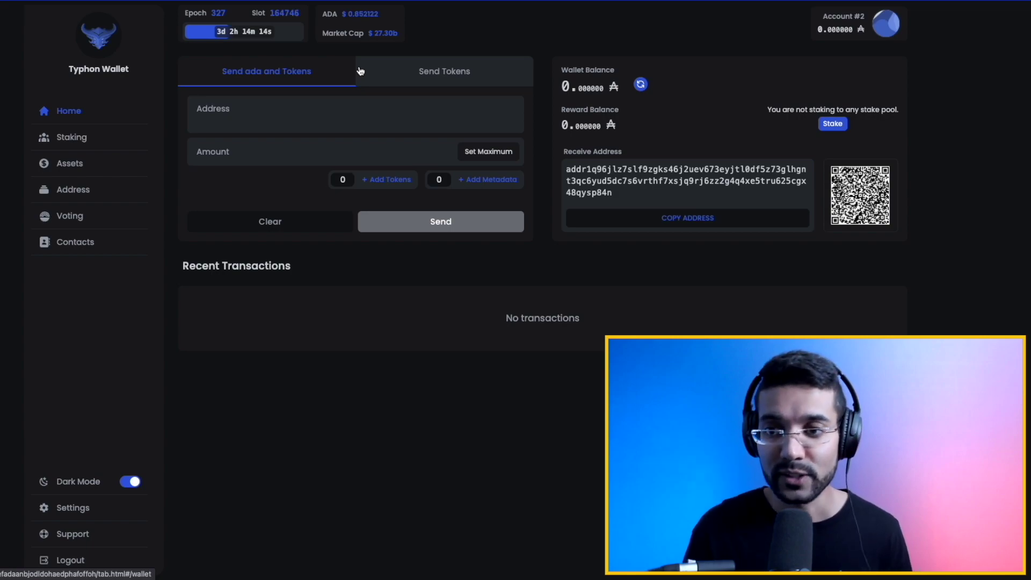
pyautogui.click(836, 125)
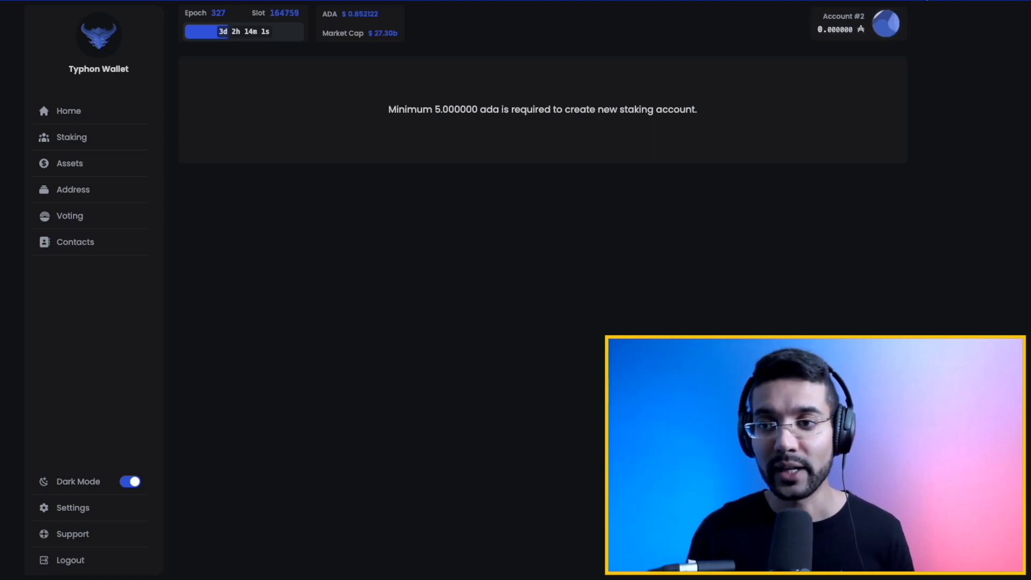
# Rename Account #2 to 'delegation' from the account list
pyautogui.click(886, 24)
pyautogui.click(891, 99)
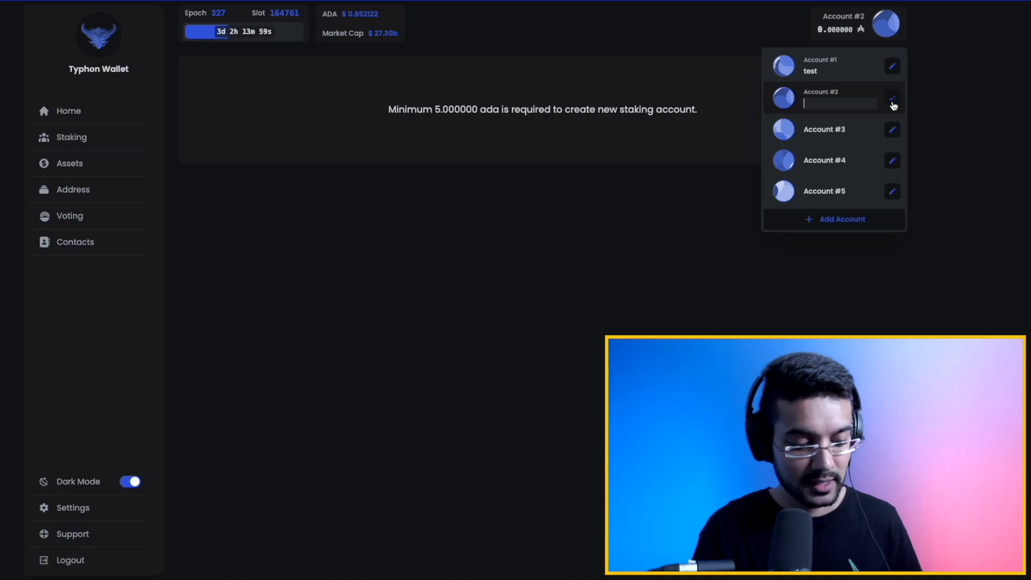
pyautogui.write('delegation')
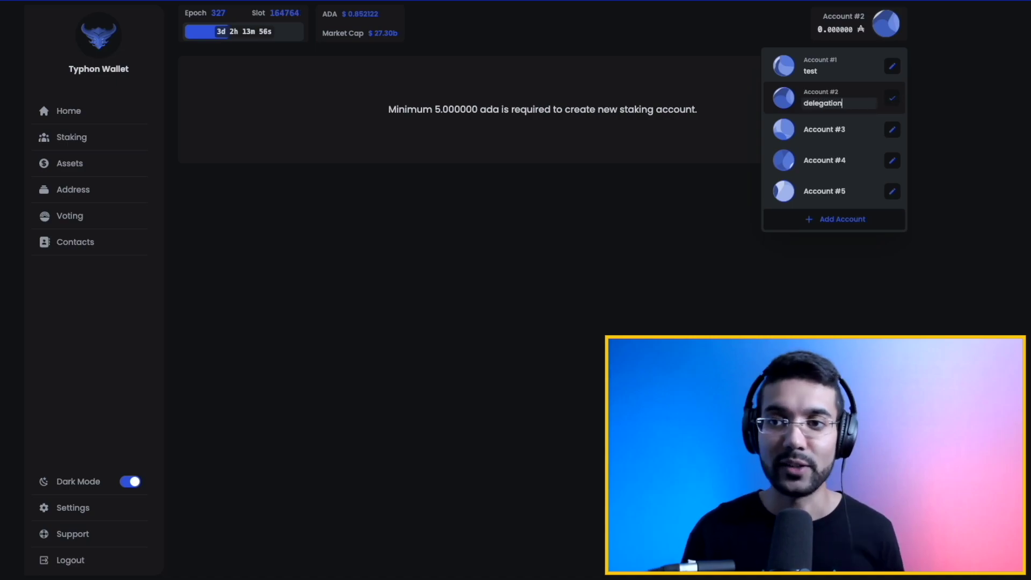
pyautogui.press('Return')
# Bring up the 'delegation' account's dashboard, showing 0.000000 ADA and no transactions
pyautogui.click(822, 66)
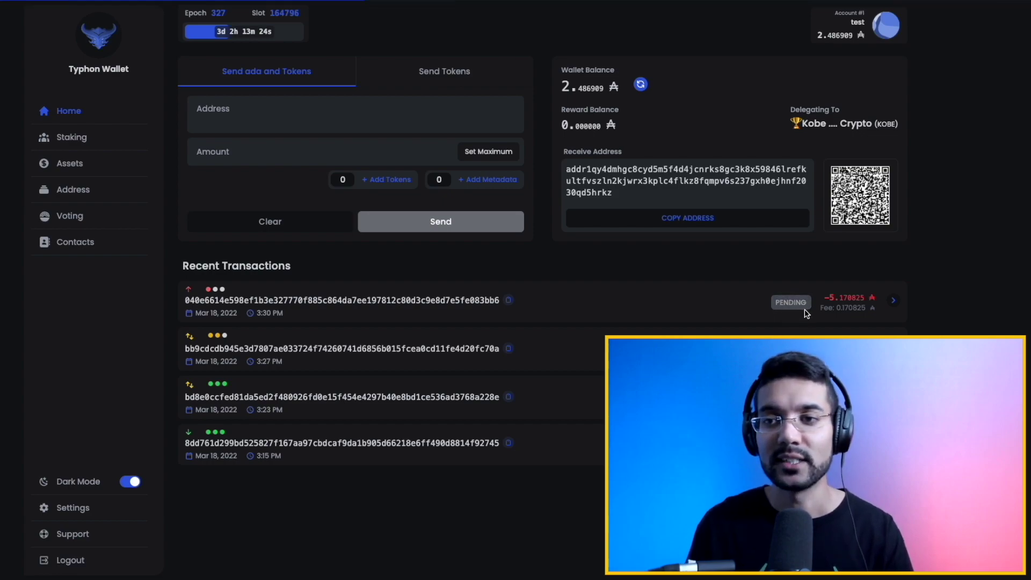
pyautogui.click(859, 26)
pyautogui.click(834, 97)
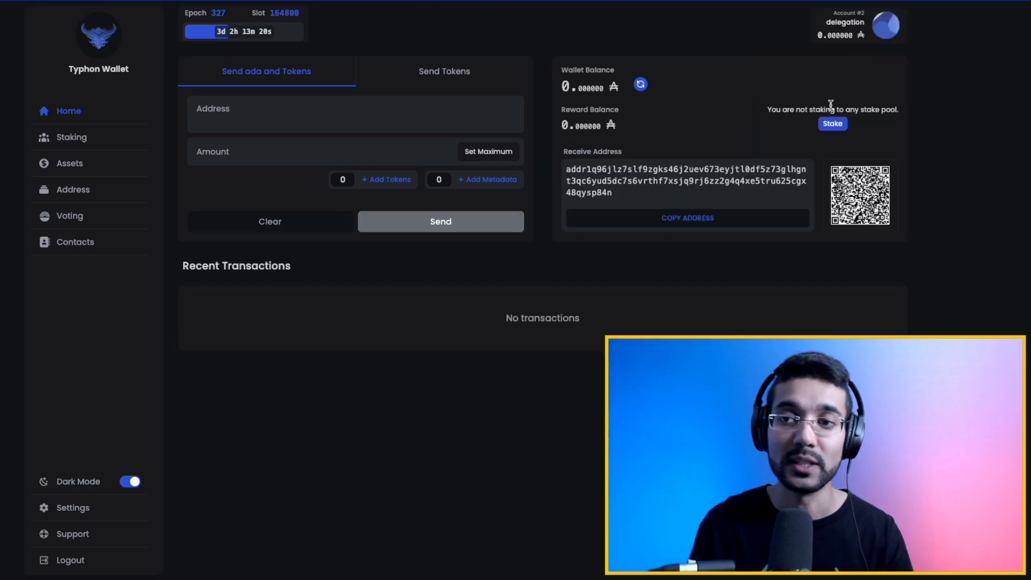